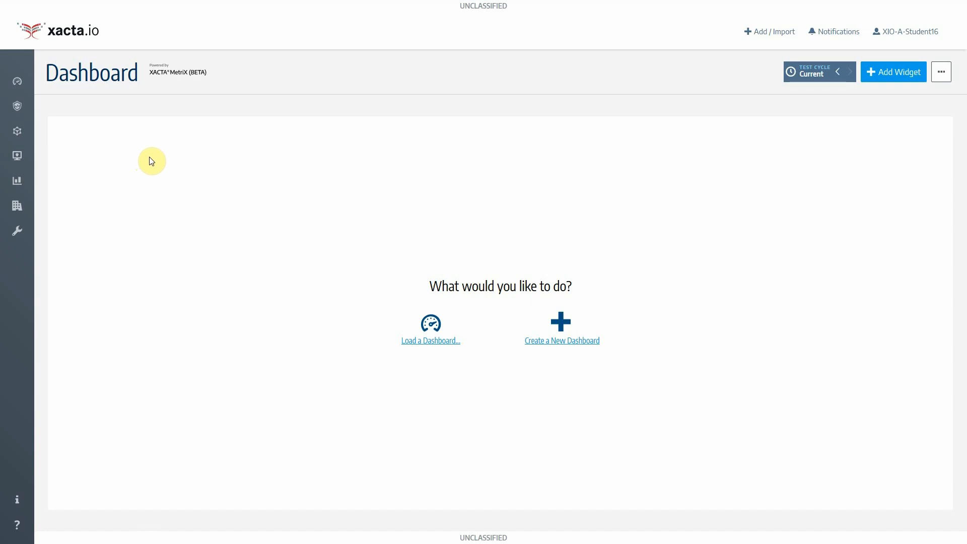
Go to the Assets page of system XIO-A-STUDENT16
mouse_move(21, 133)
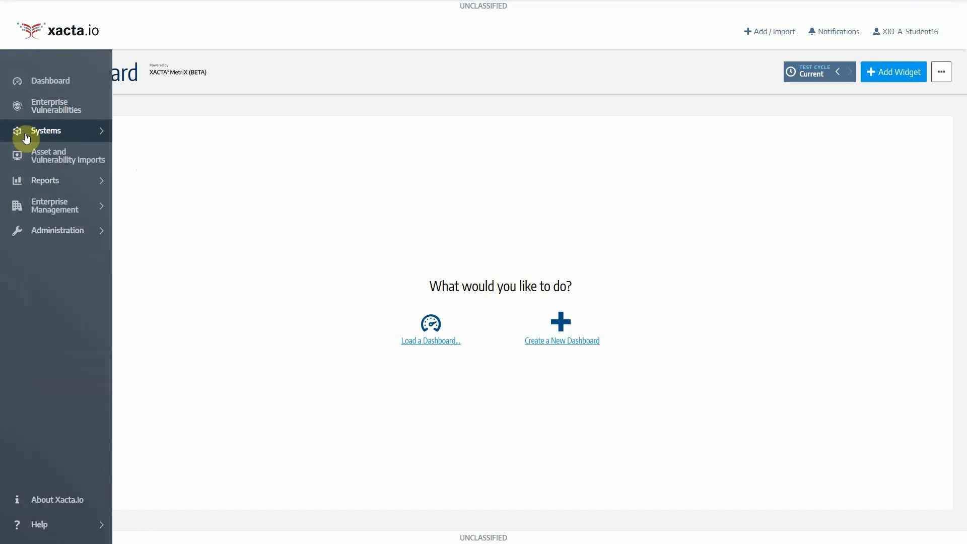
left_click(26, 138)
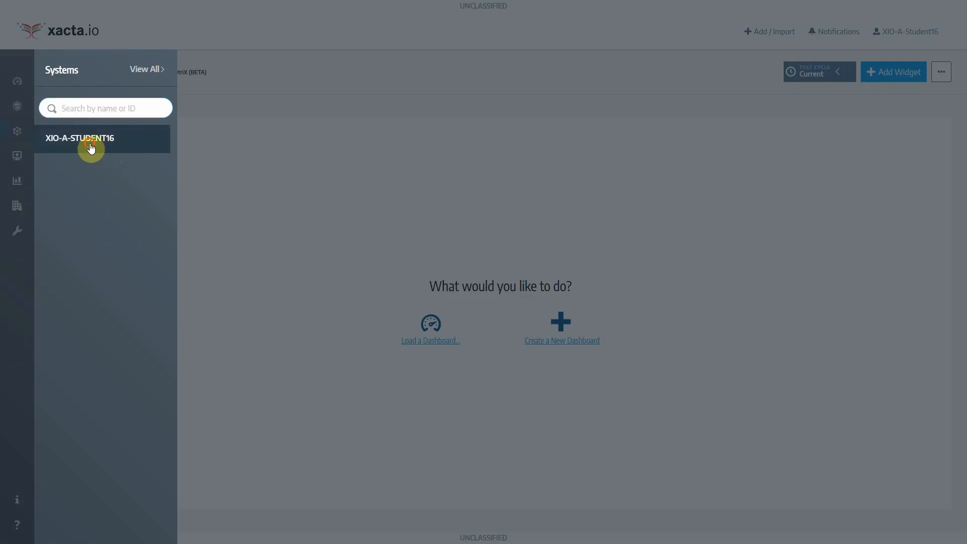
left_click(90, 146)
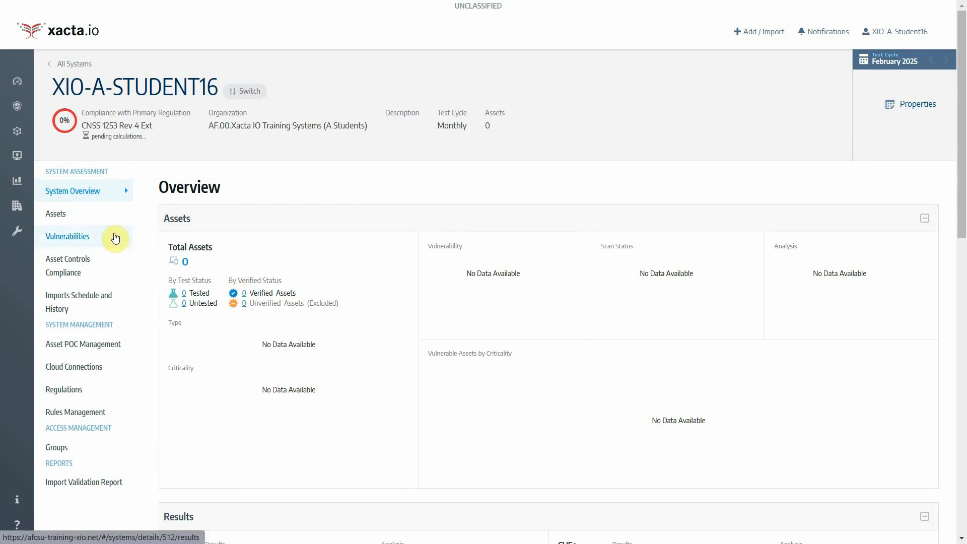
left_click(93, 221)
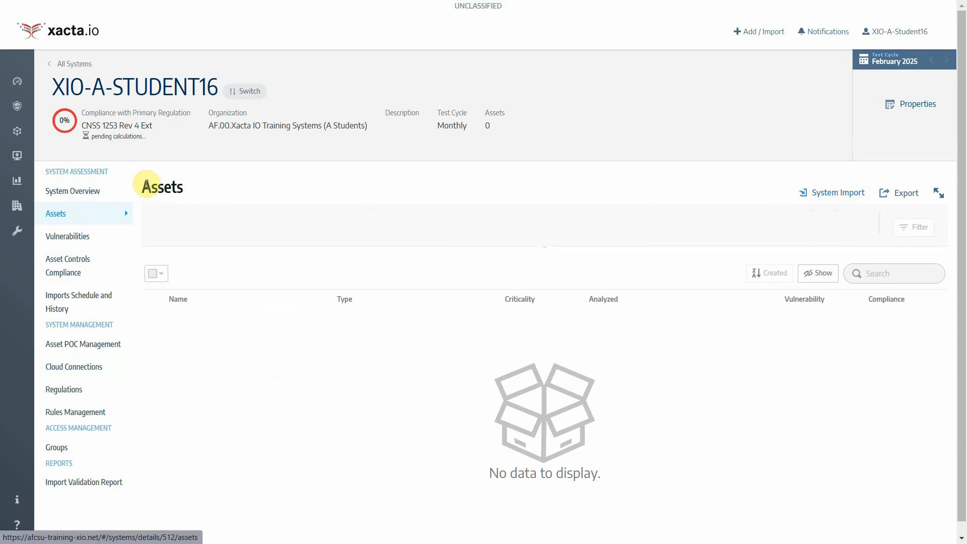
Highlight the Assets heading and the system name, then list the System Import sources
left_click_drag(143, 185, 188, 196)
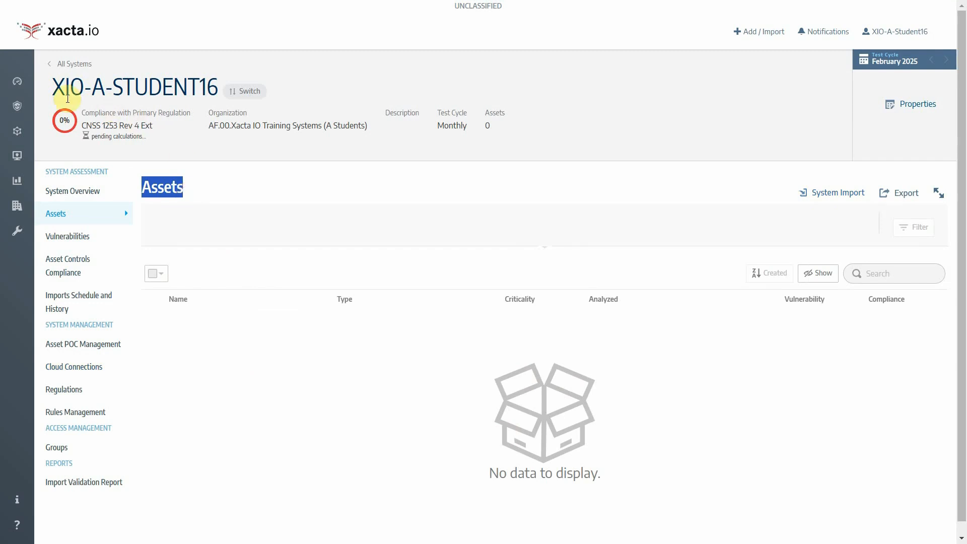
left_click_drag(53, 86, 217, 91)
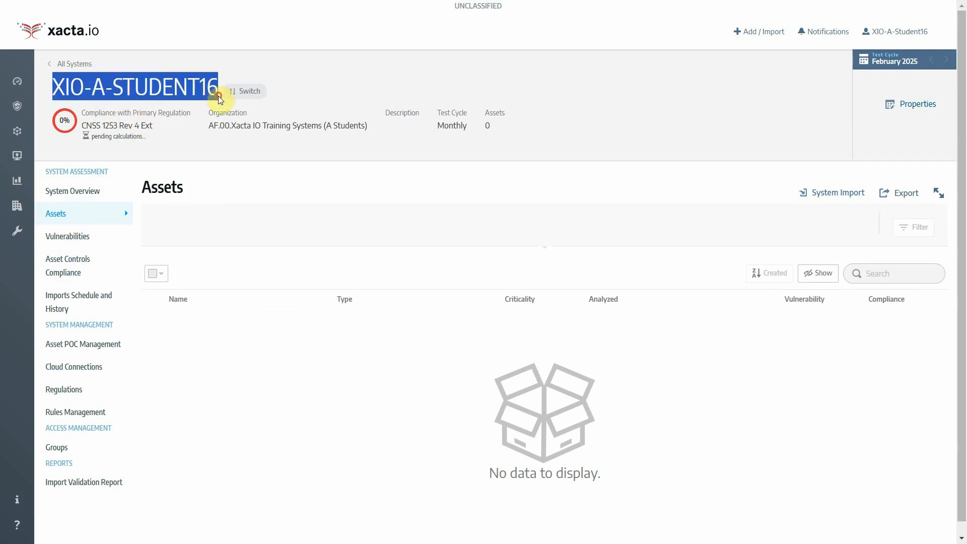
left_click(839, 199)
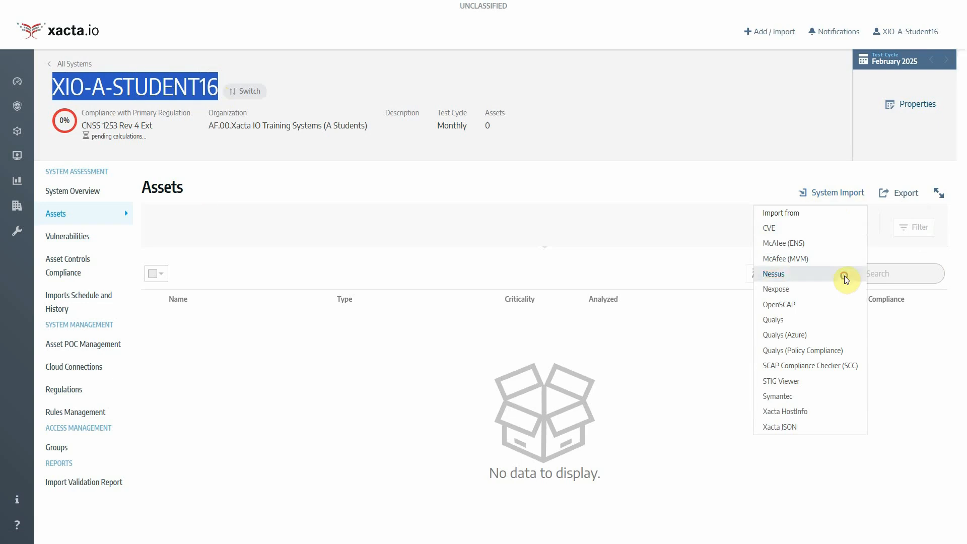
Begin a Nessus import from a local file and show the import instructions and file specs
left_click(846, 281)
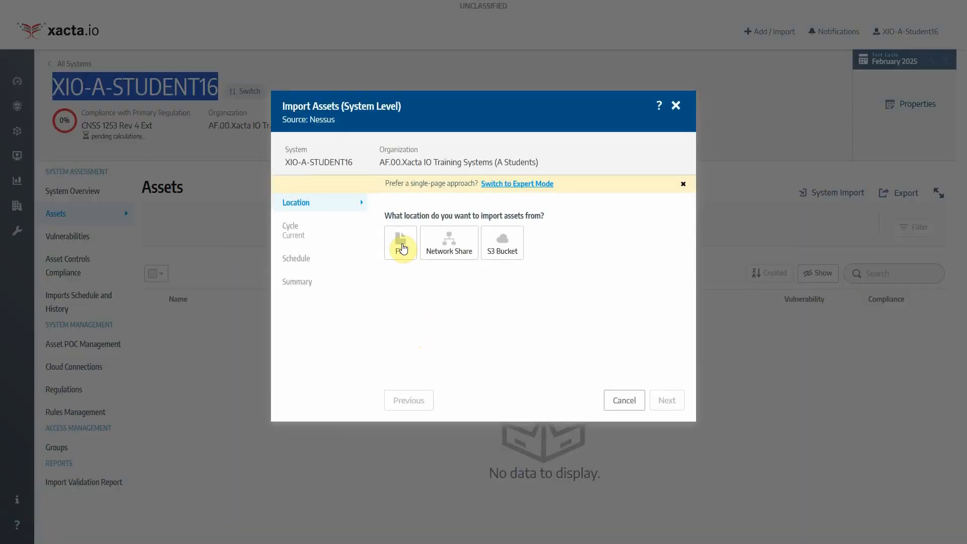
left_click(401, 247)
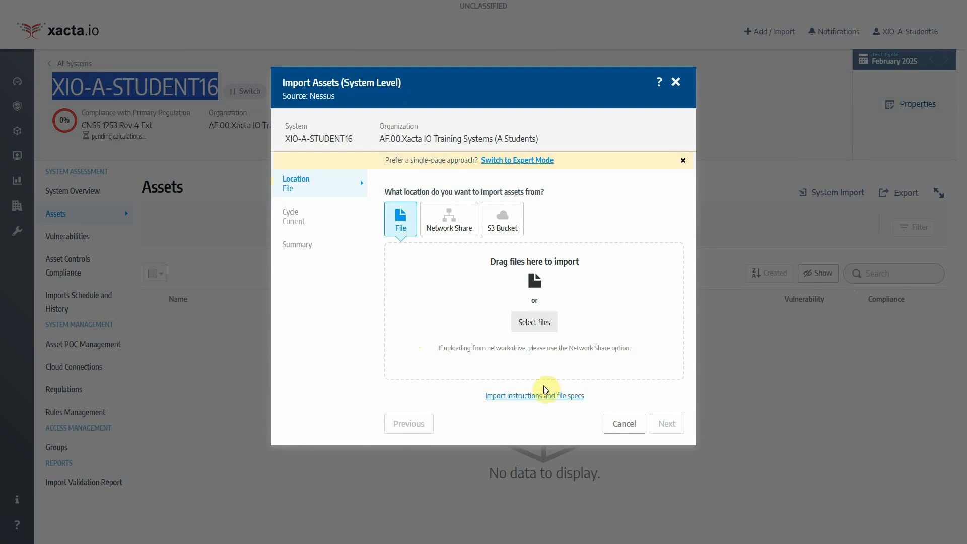
left_click(545, 393)
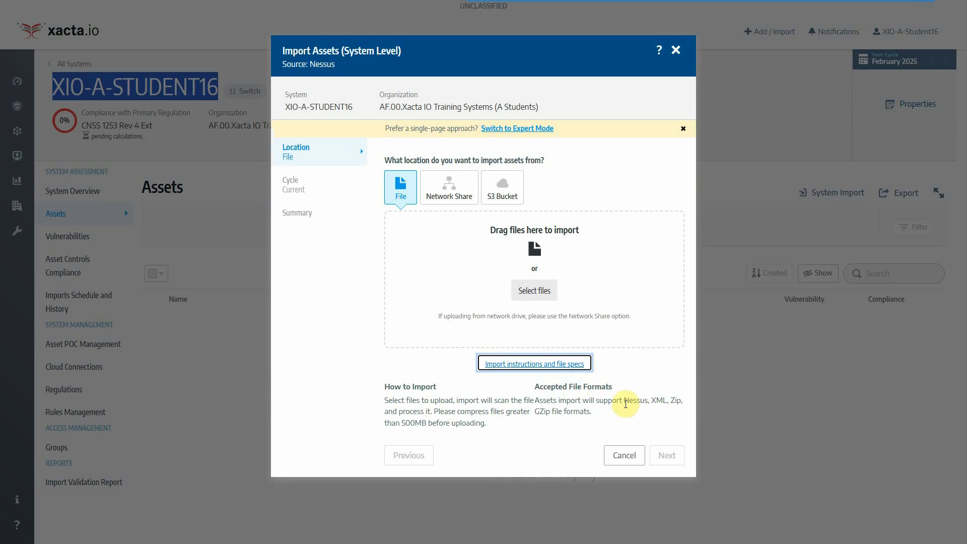
Highlight Nessus and the 500MB size limit in the accepted file specifications
left_click(628, 401)
double_click(630, 401)
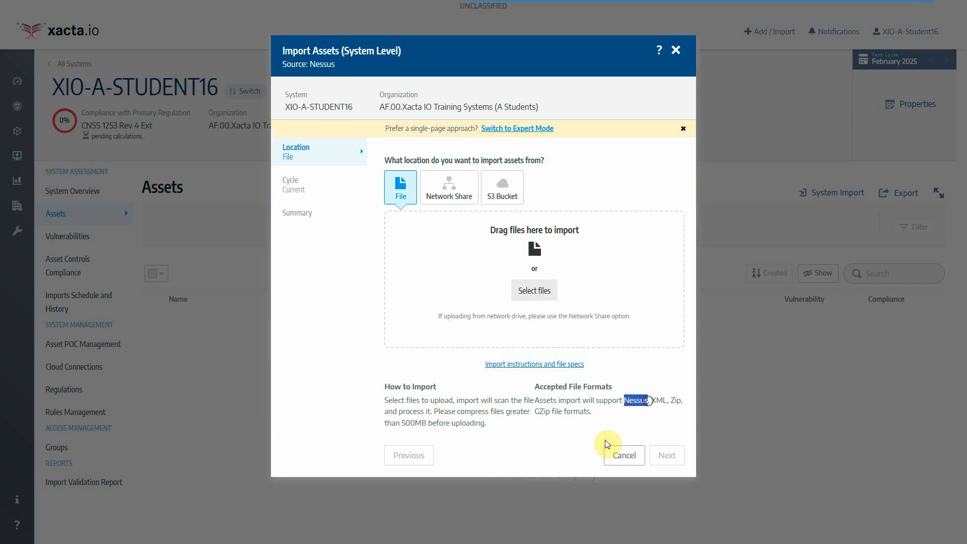
left_click(539, 457)
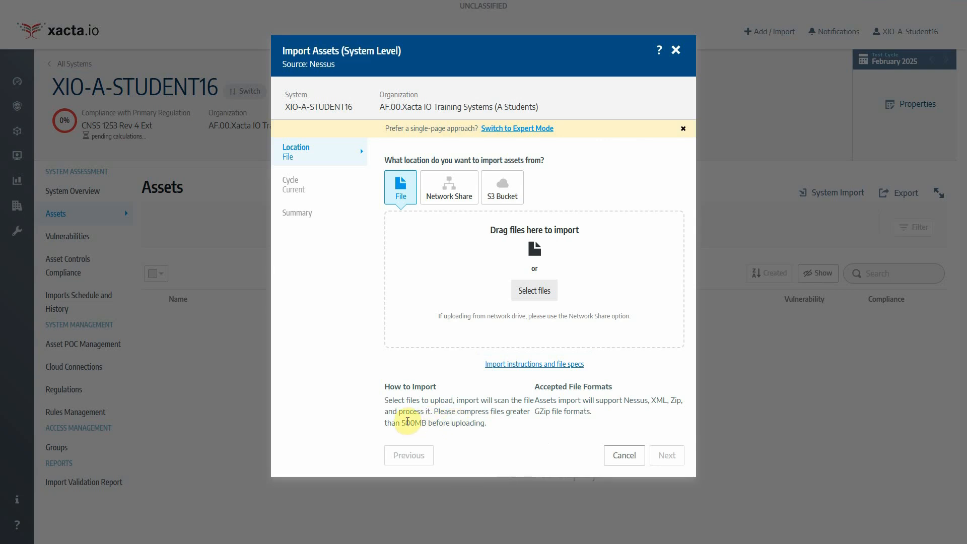
left_click_drag(401, 422, 437, 431)
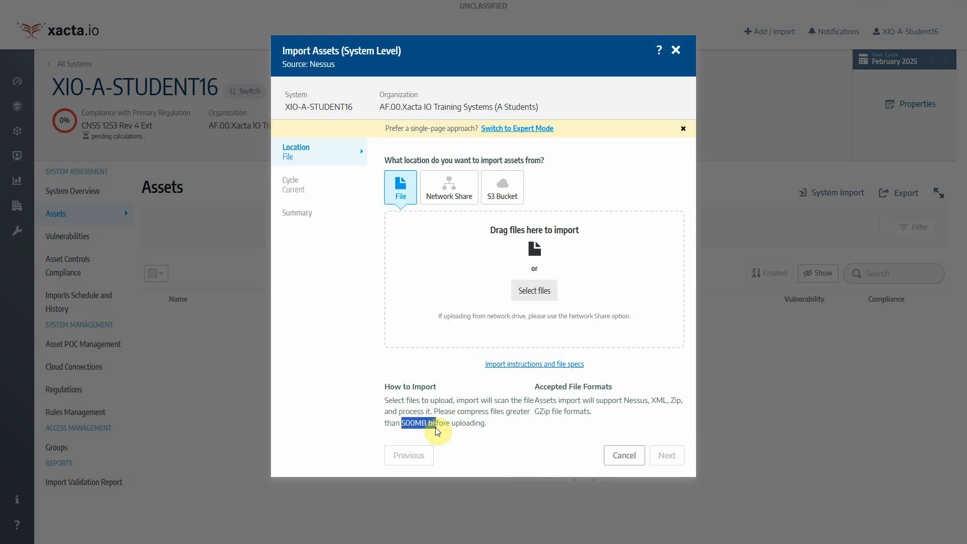
left_click(503, 420)
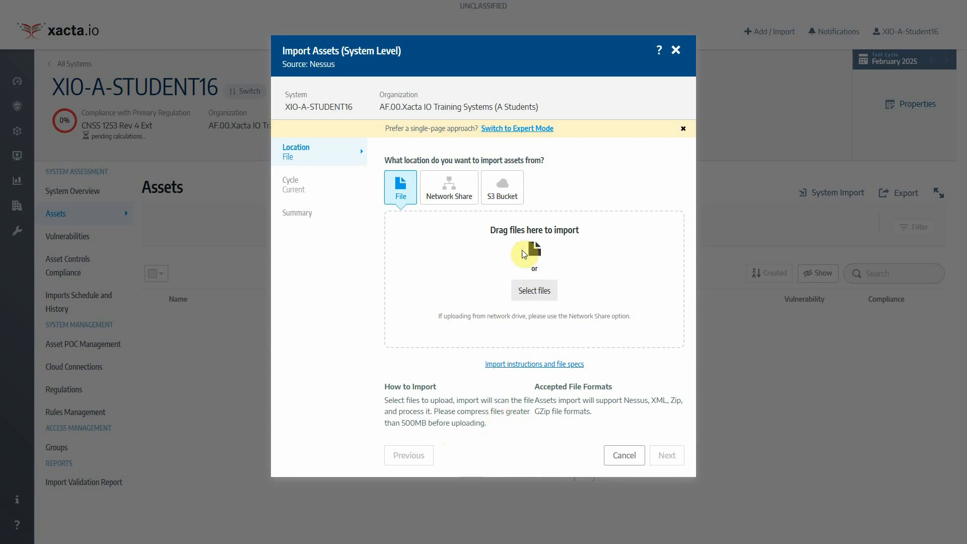
Attach Assets_1-5.nessus from the Student Scan Files folder to the Nessus import
left_click(538, 291)
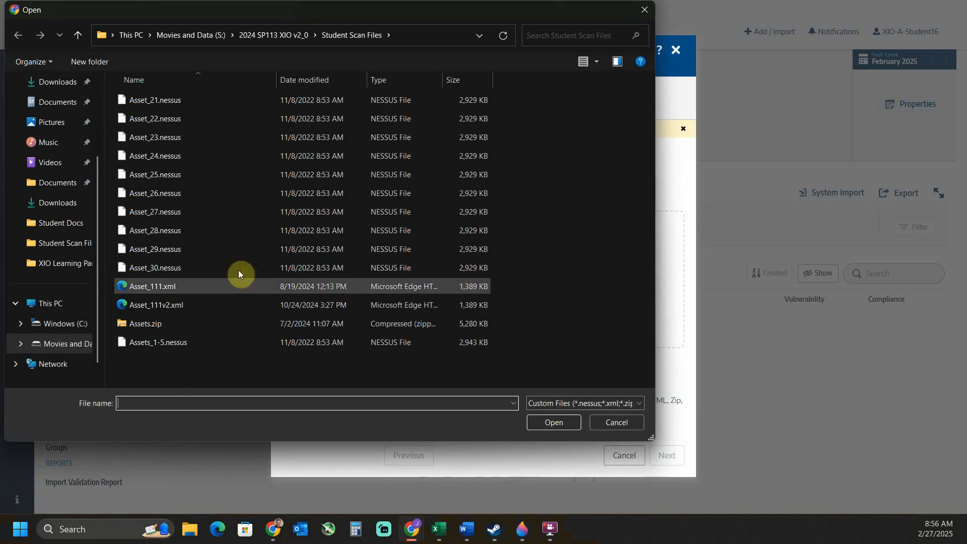
left_click(206, 342)
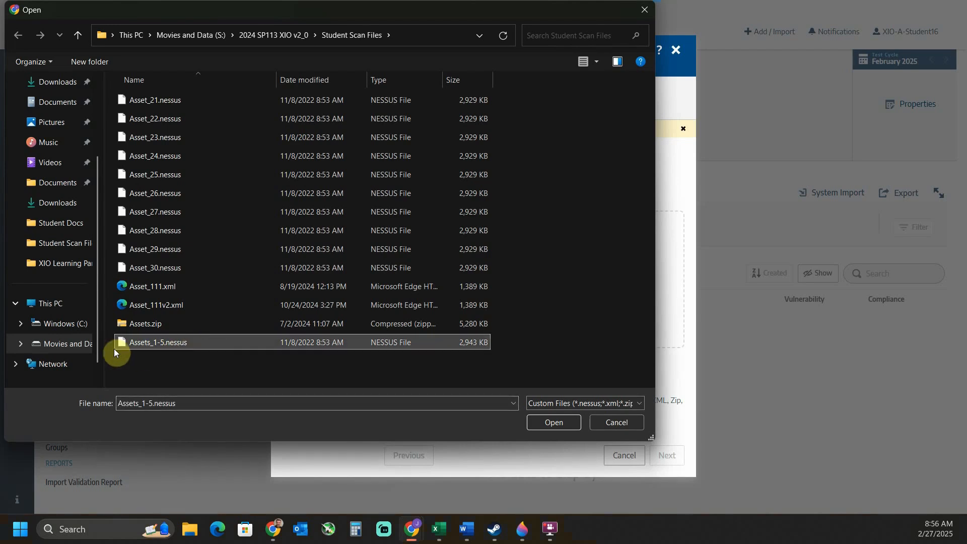
left_click(550, 422)
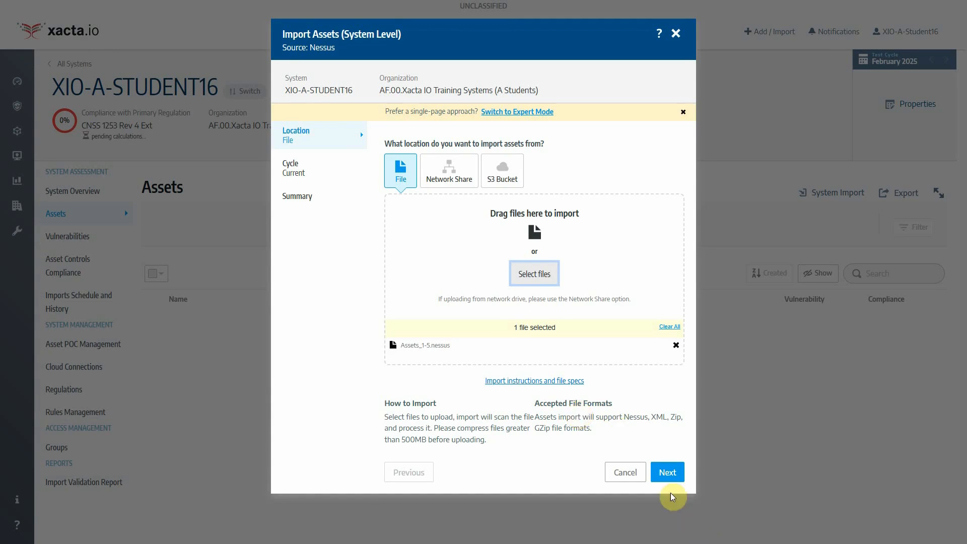
Step through Cycle and Summary and import Assets_1-5.nessus into the February 2025 cycle
left_click(668, 476)
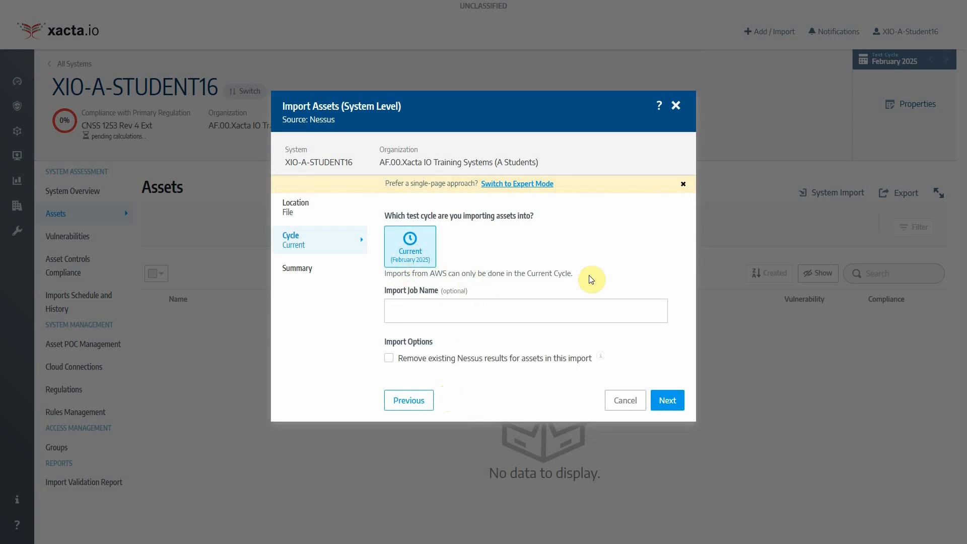
left_click(668, 403)
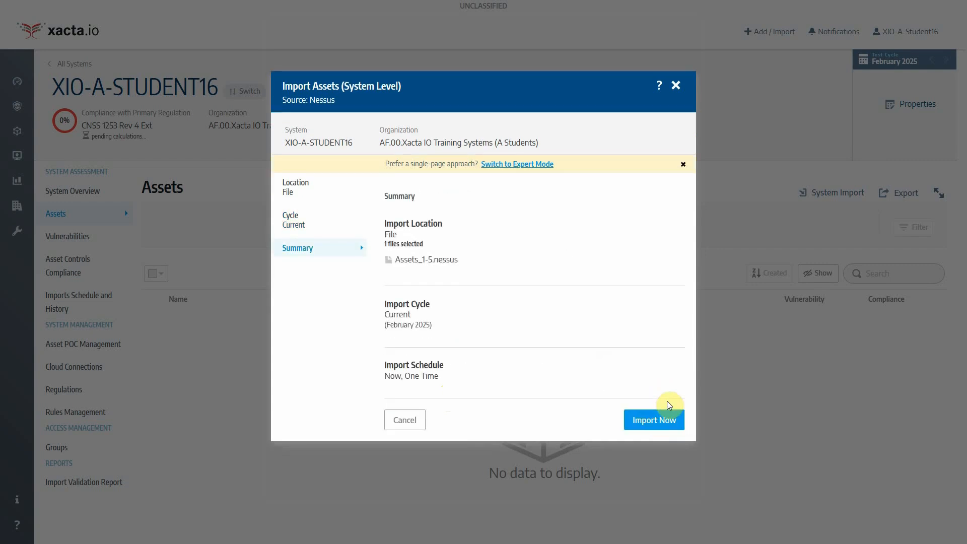
left_click(653, 420)
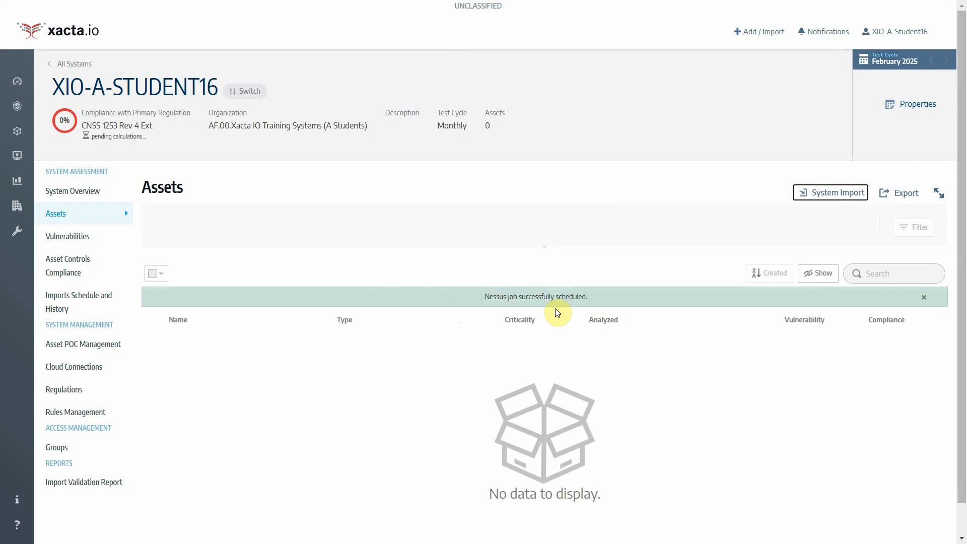
Check Imports Schedule and History and the notifications until the Nessus job shows complete
left_click(65, 309)
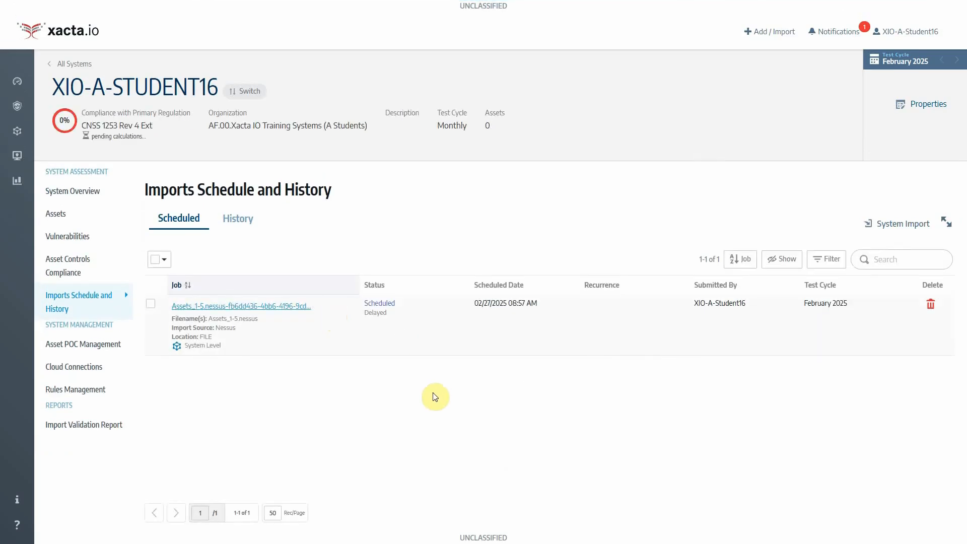
left_click(841, 35)
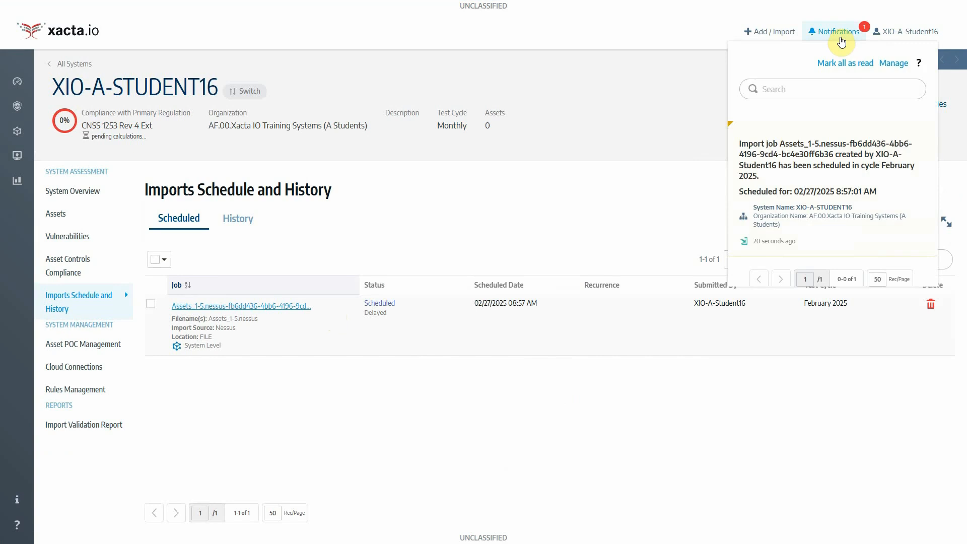
left_click(849, 176)
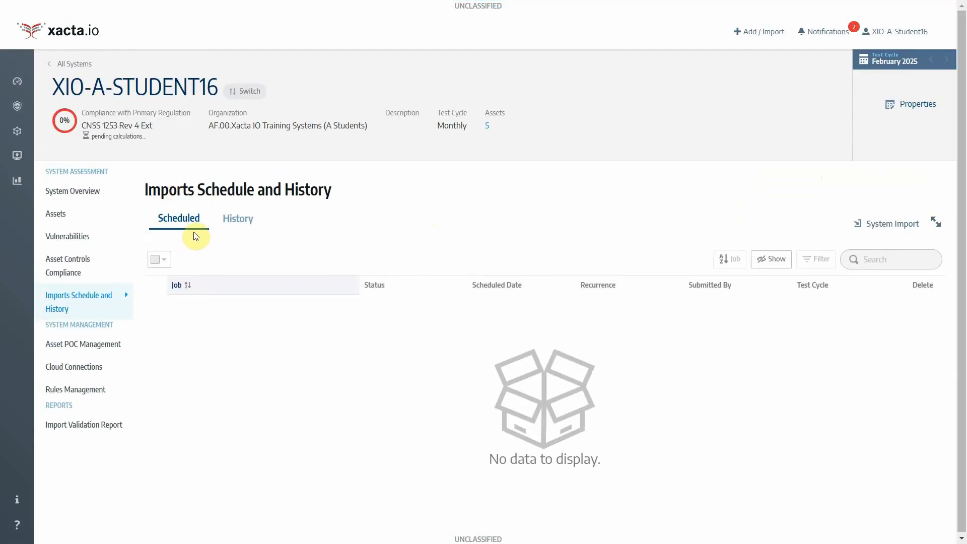
left_click(829, 32)
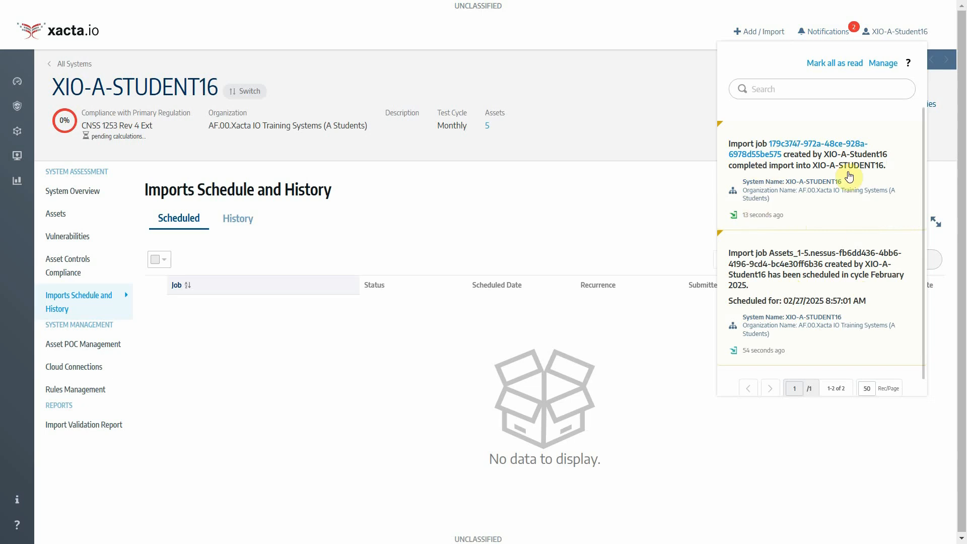
left_click(293, 74)
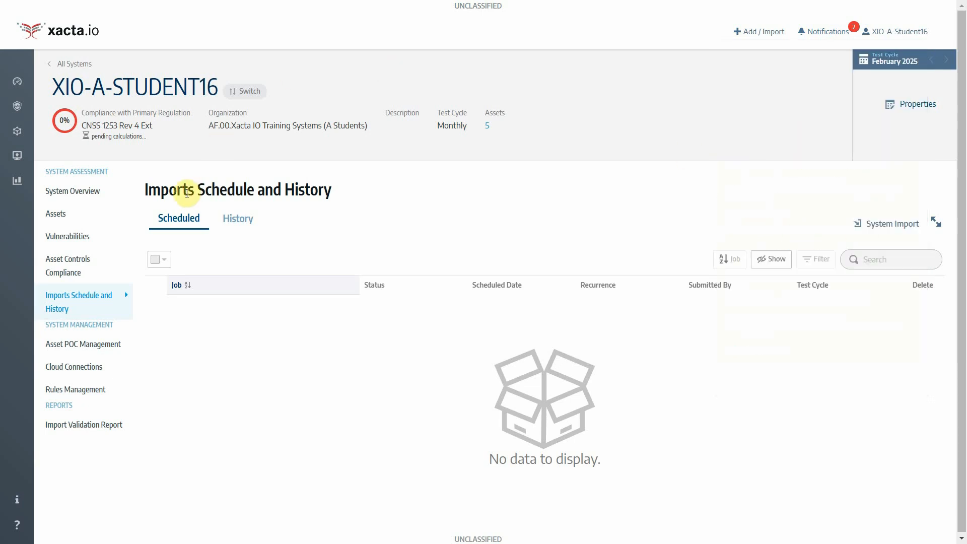
left_click(83, 220)
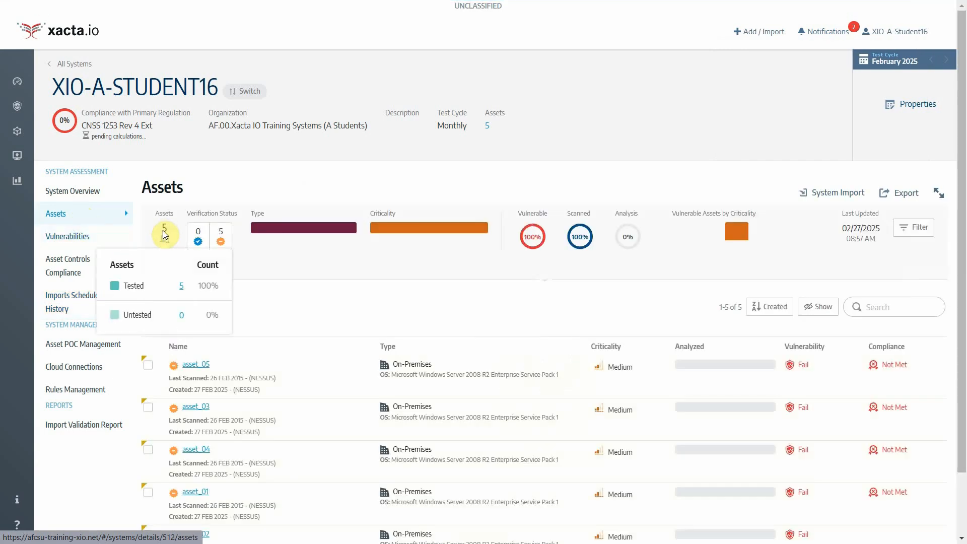
Scroll through asset_01–asset_05 and highlight asset_05's creation date
scroll(318, 358, "down", 2)
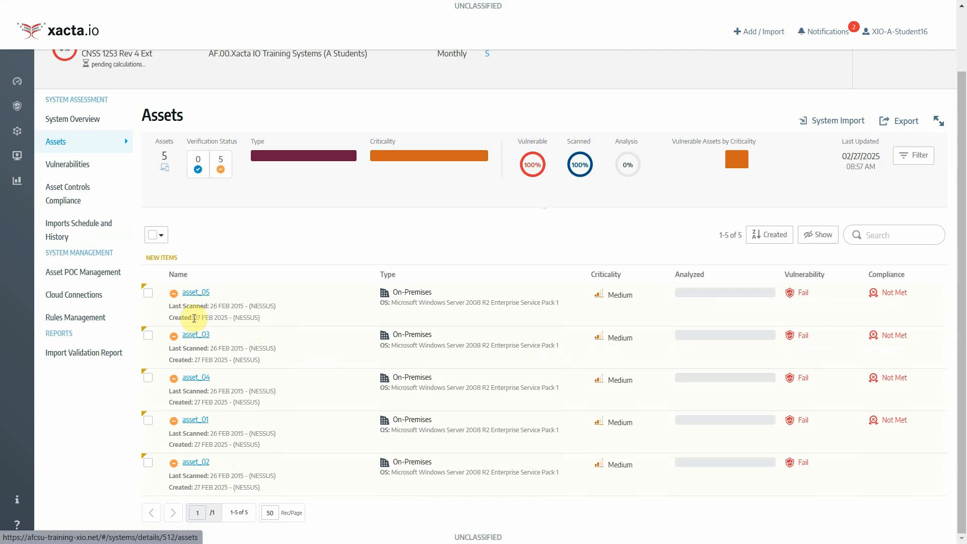
left_click_drag(193, 317, 231, 318)
left_click(246, 328)
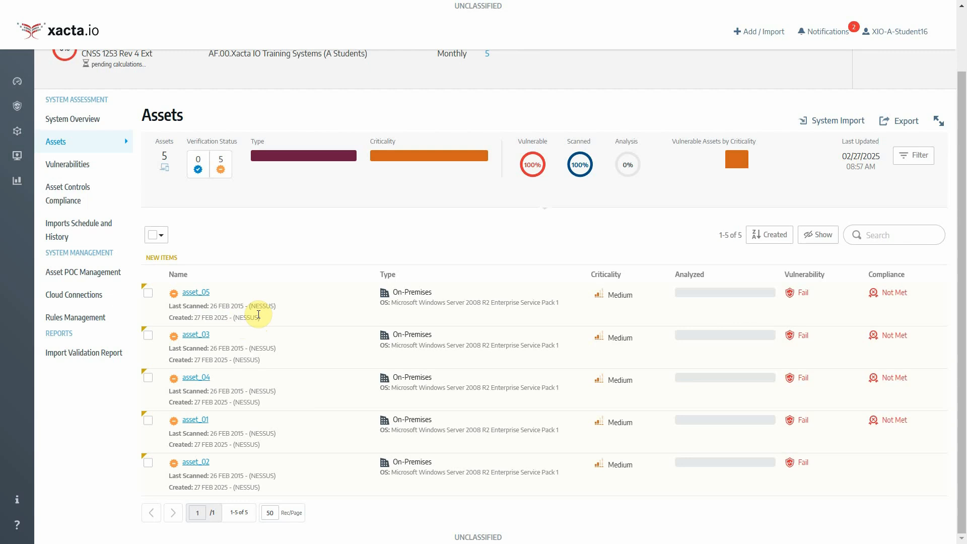
Start a Nessus file import and attach the ten files Asset_21 through Asset_30.nessus
left_click(823, 124)
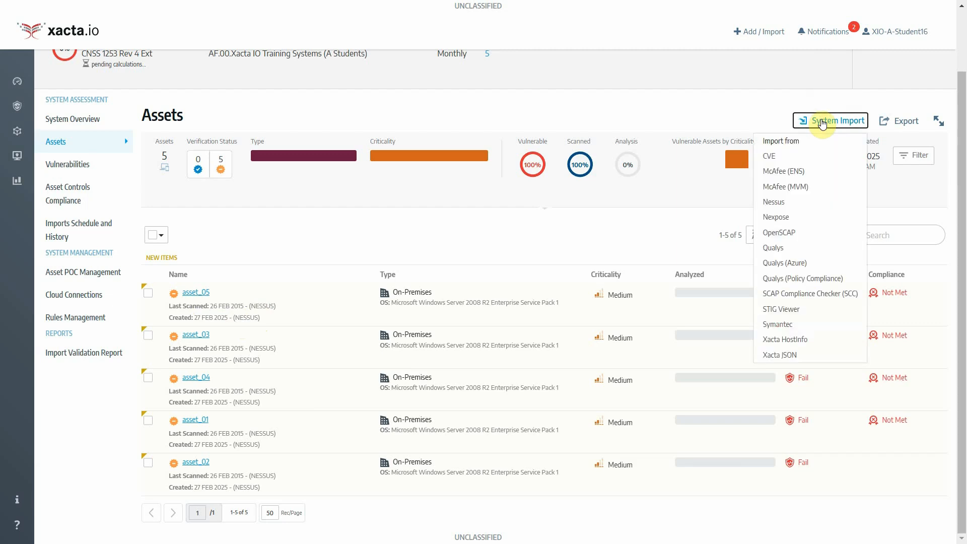
left_click(822, 207)
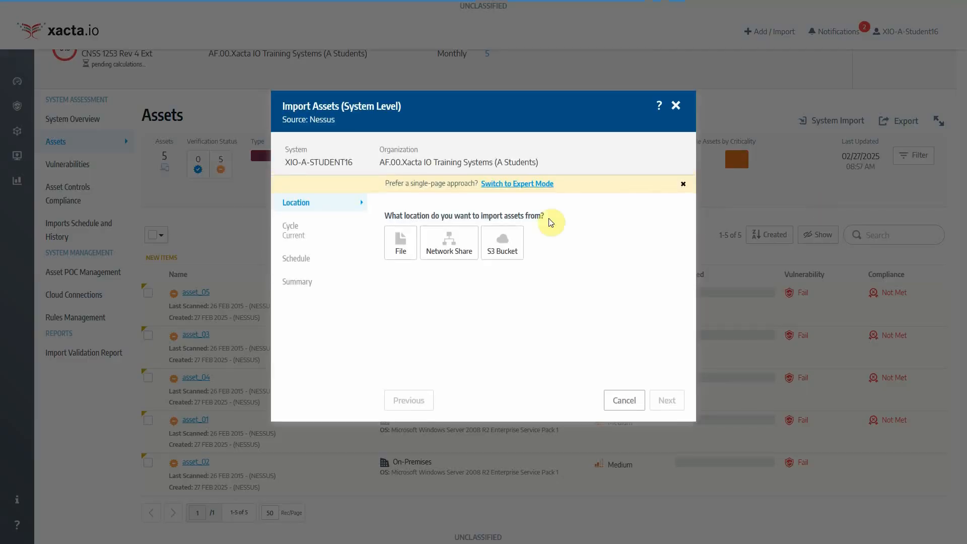
left_click(404, 252)
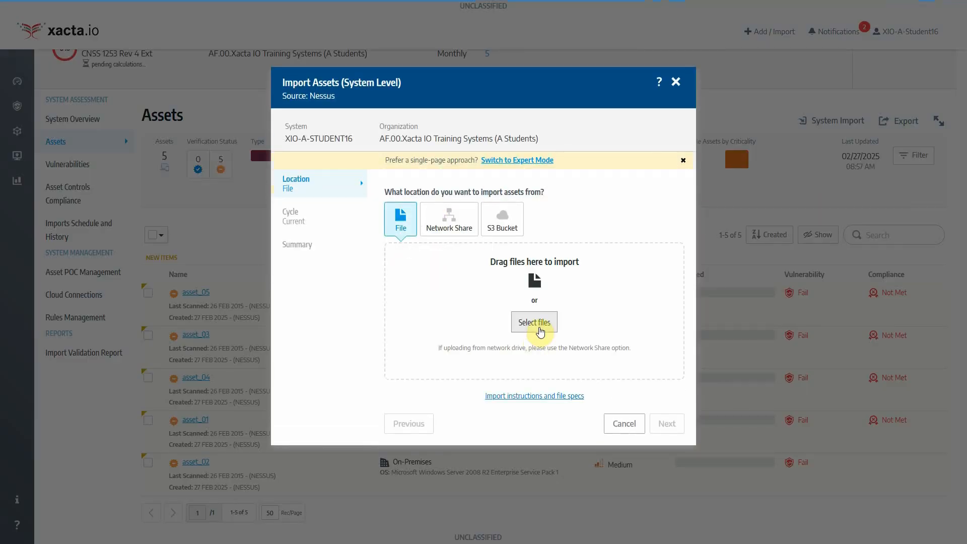
left_click(540, 332)
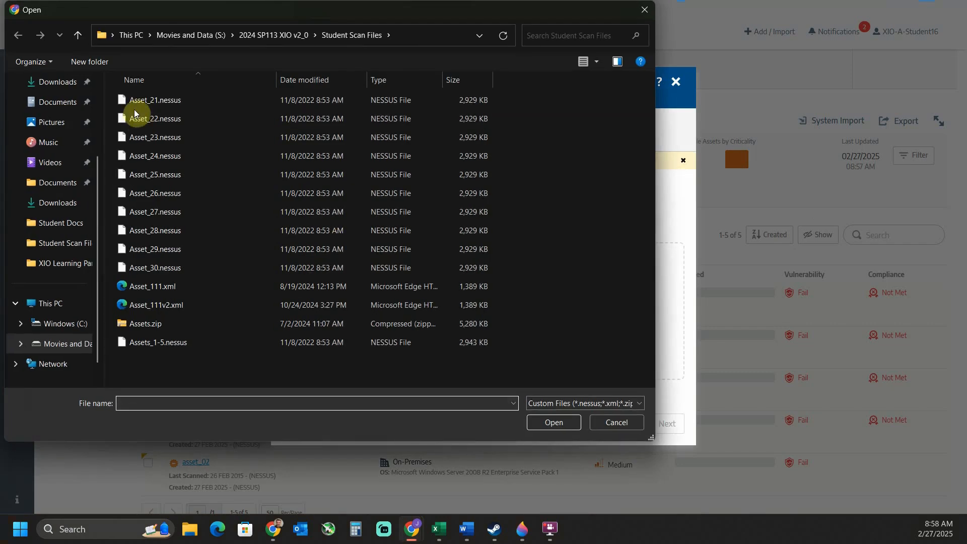
left_click(138, 101)
left_click(185, 266, "shift")
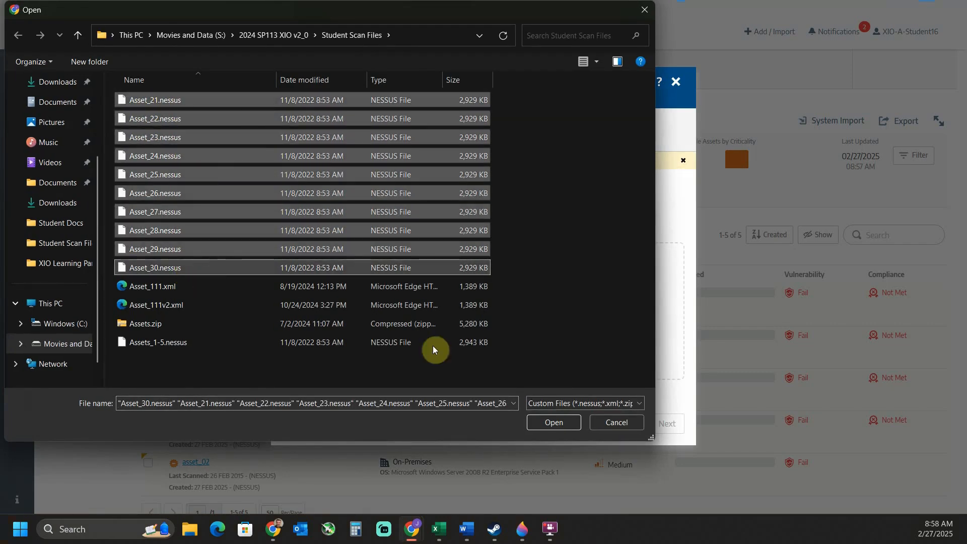
left_click(577, 429)
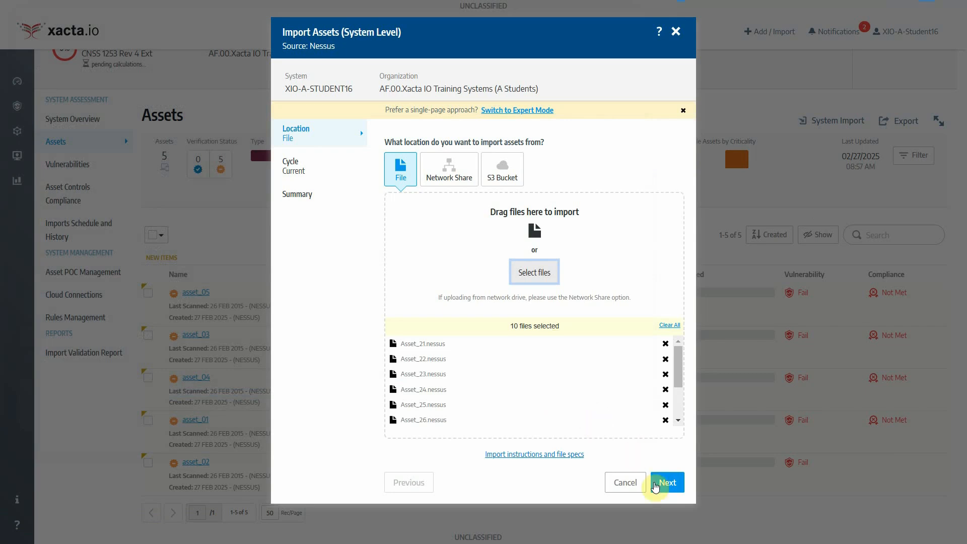
Pass the cycle and summary steps and import the ten files now into the current cycle
left_click(676, 493)
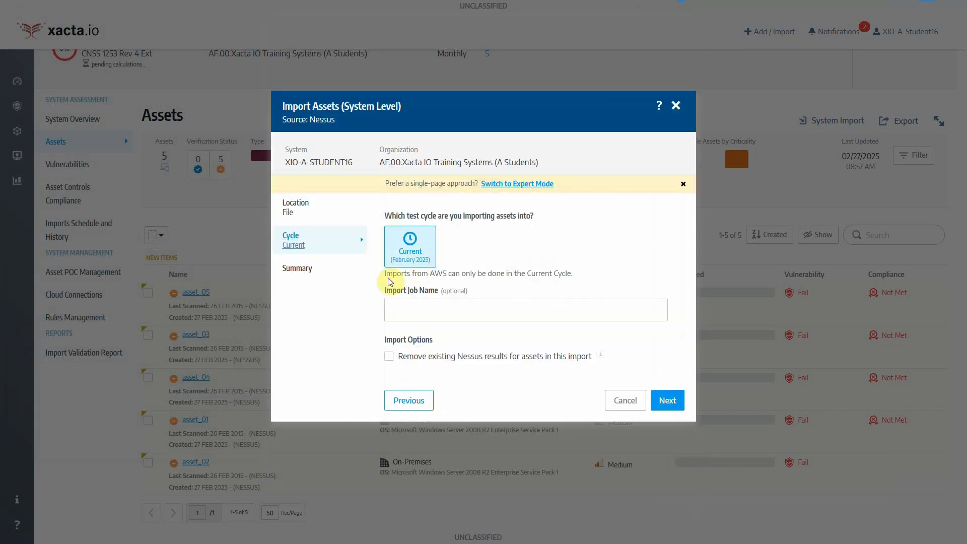
left_click(676, 403)
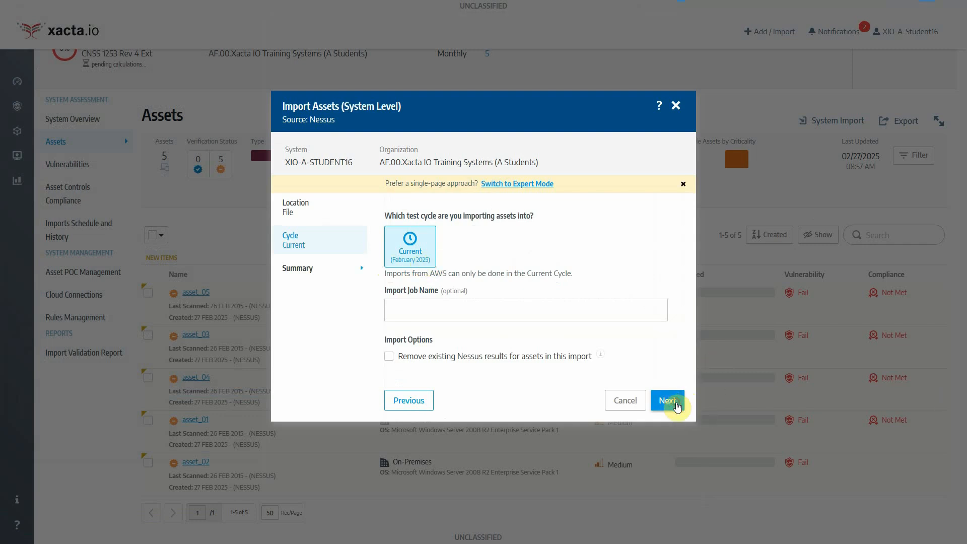
left_click(659, 447)
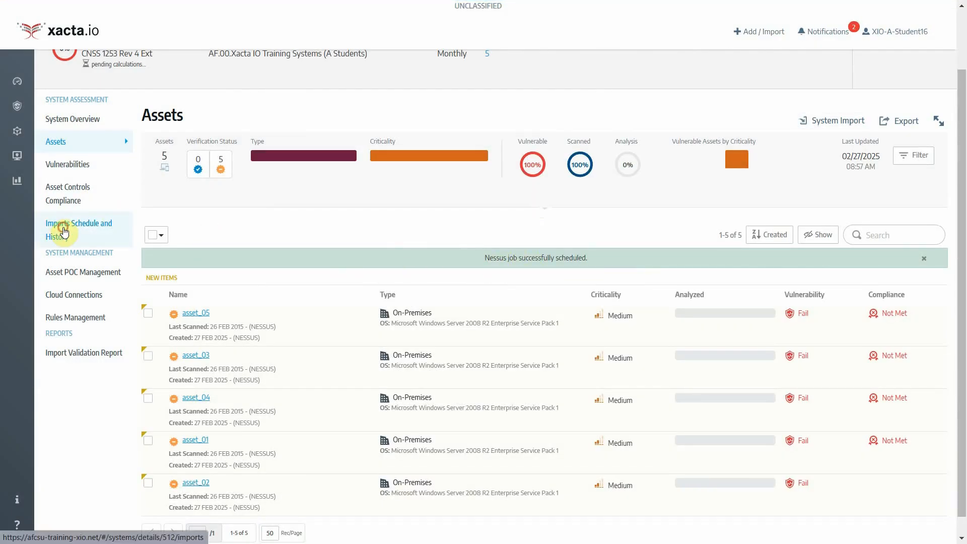
Confirm the second Nessus job finished via import history and notifications, then return to the 15 assets
left_click(43, 224)
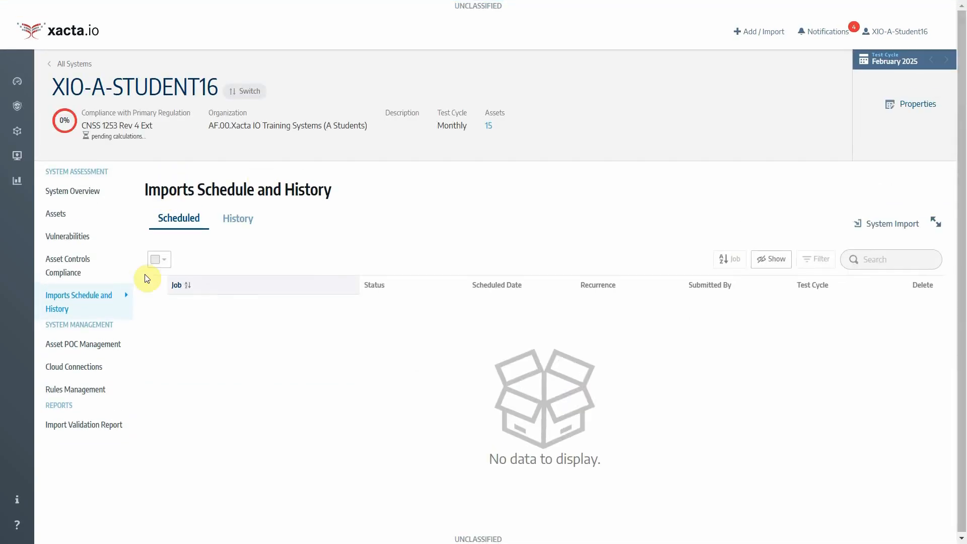
left_click(840, 32)
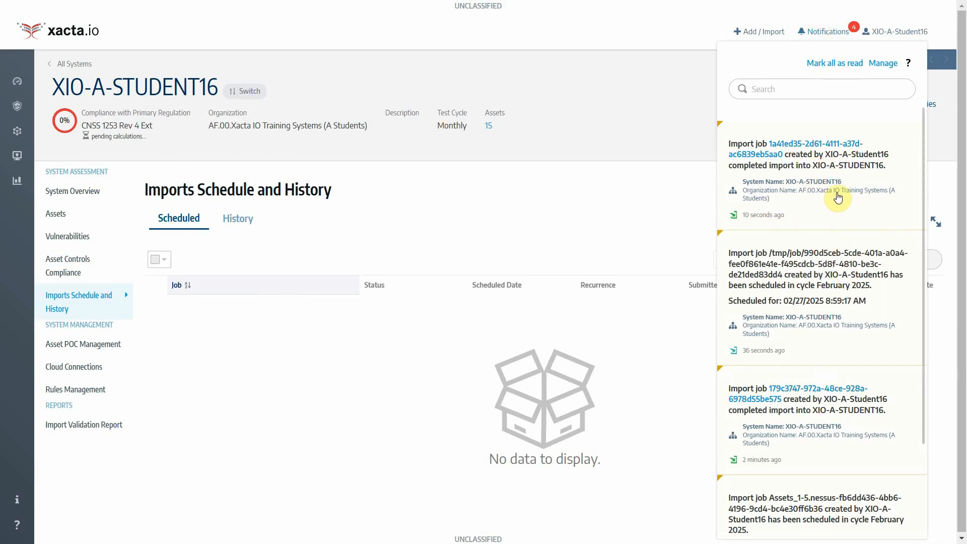
left_click(496, 138)
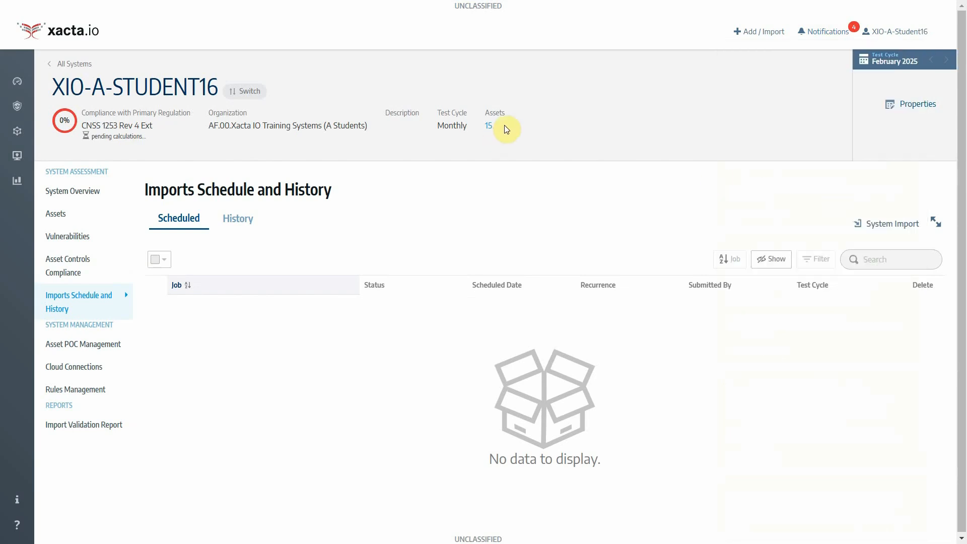
left_click(74, 218)
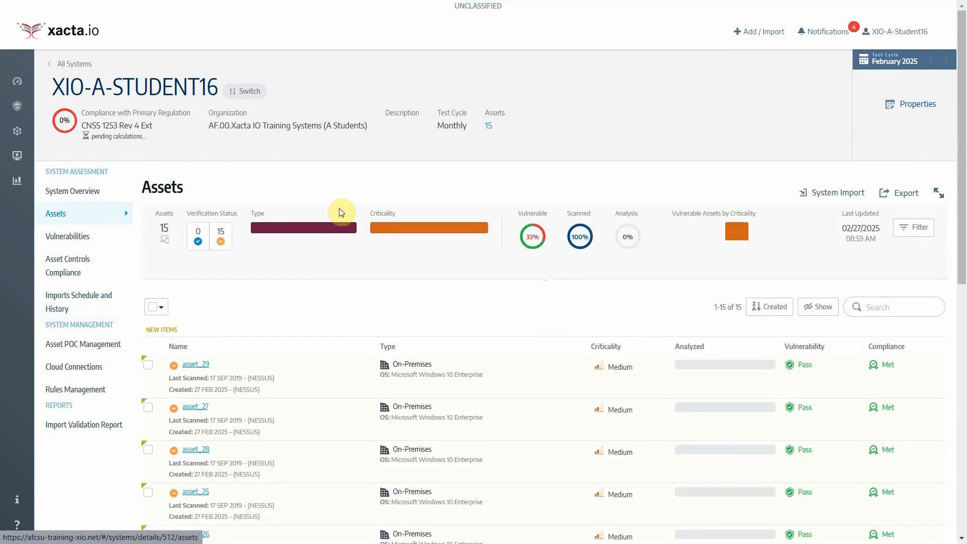
mouse_move(160, 234)
scroll(301, 364, "down", 4)
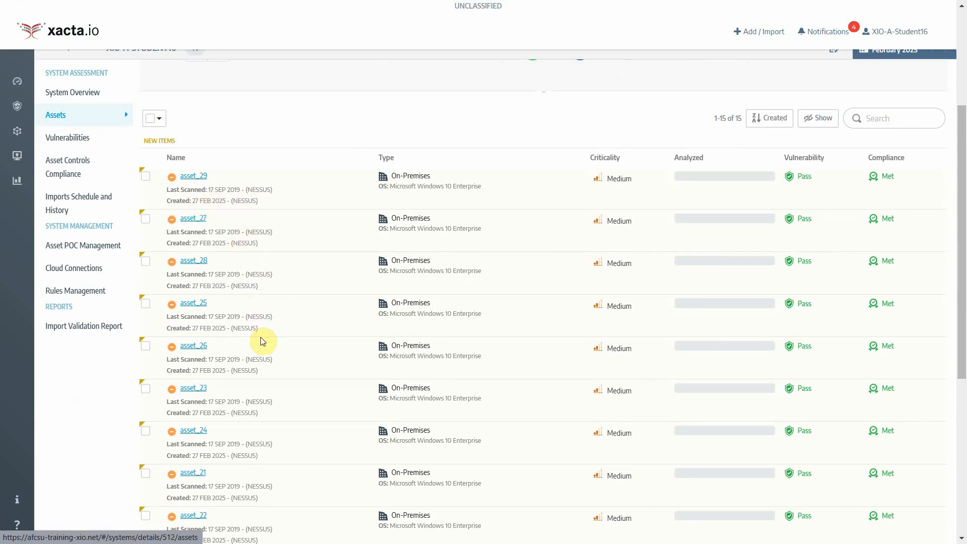
scroll(324, 308, "down", 3)
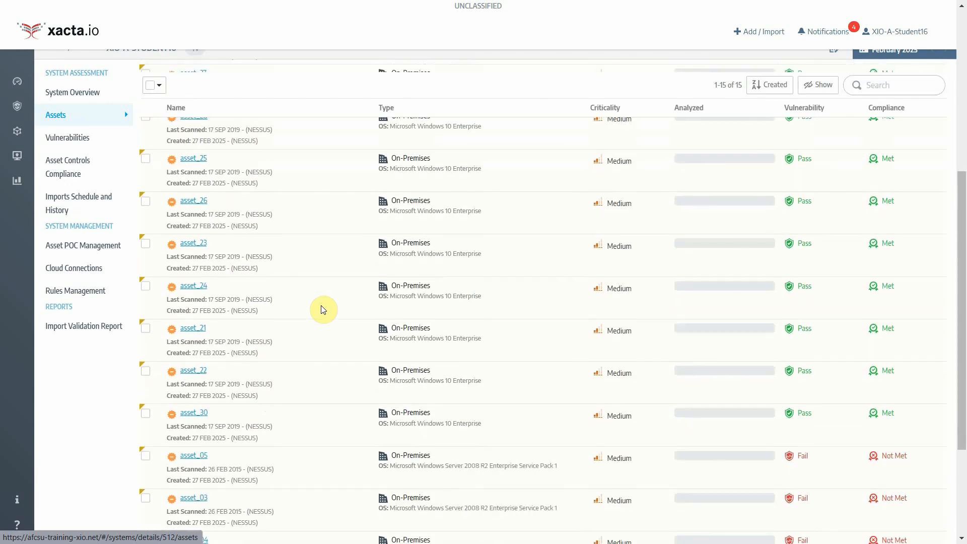
scroll(324, 308, "down", 3)
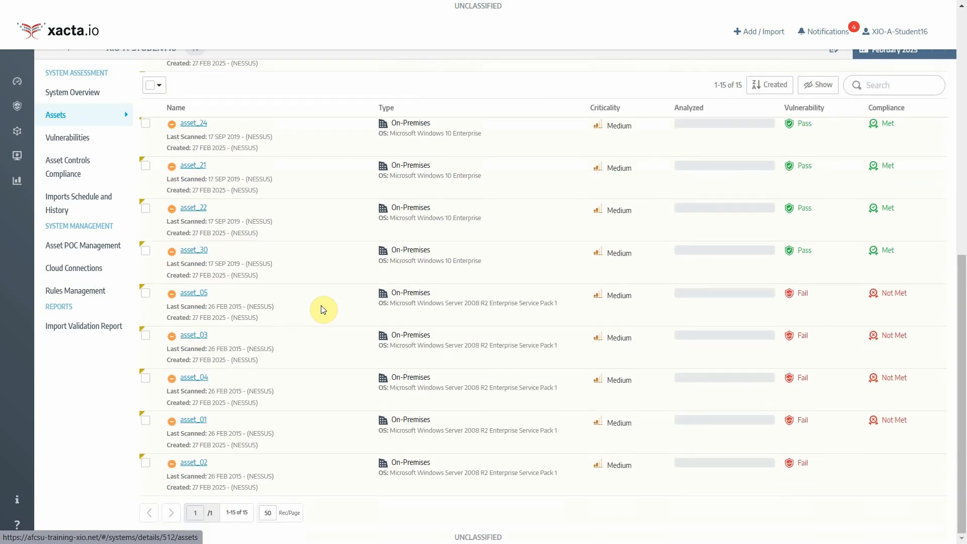
scroll(323, 309, "up", 6)
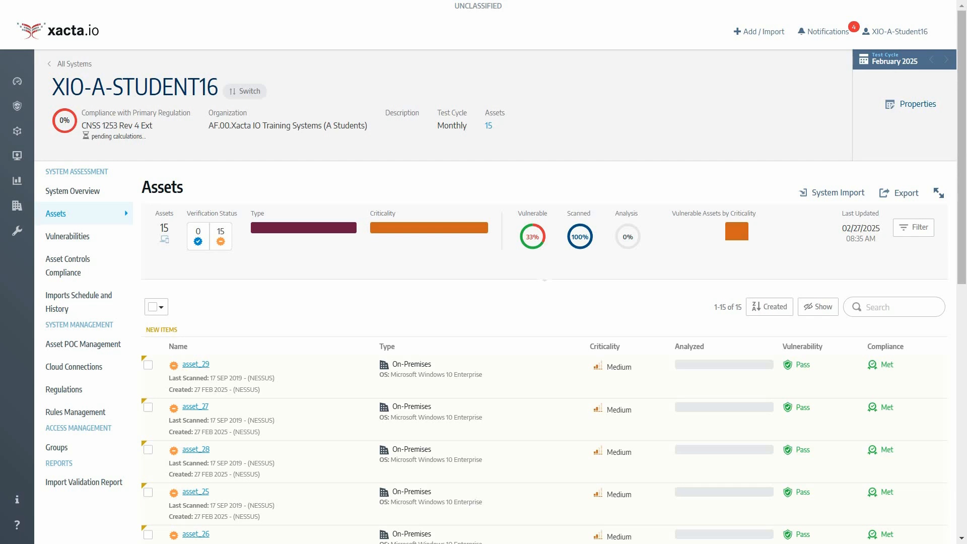
left_click_drag(0, 106, 647, 56)
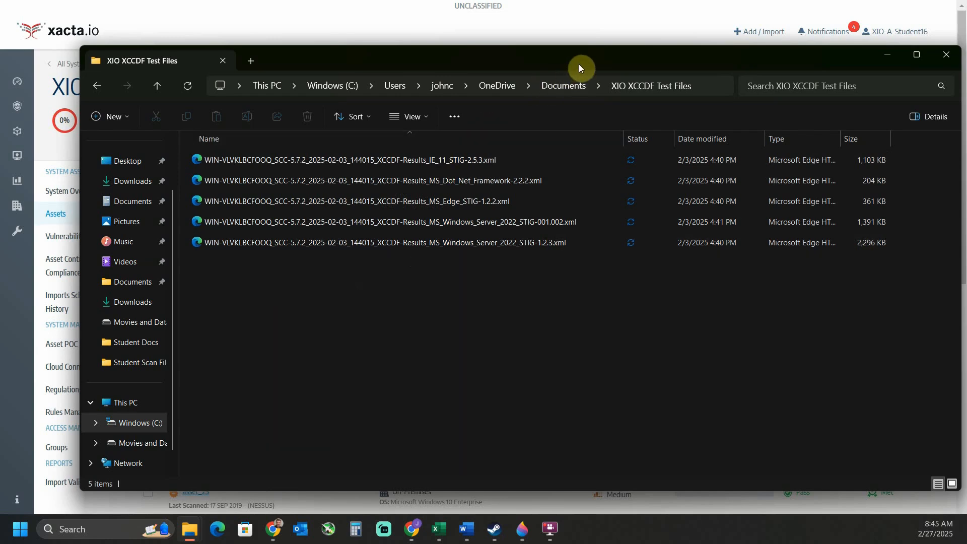
left_click_drag(578, 65, 0, 79)
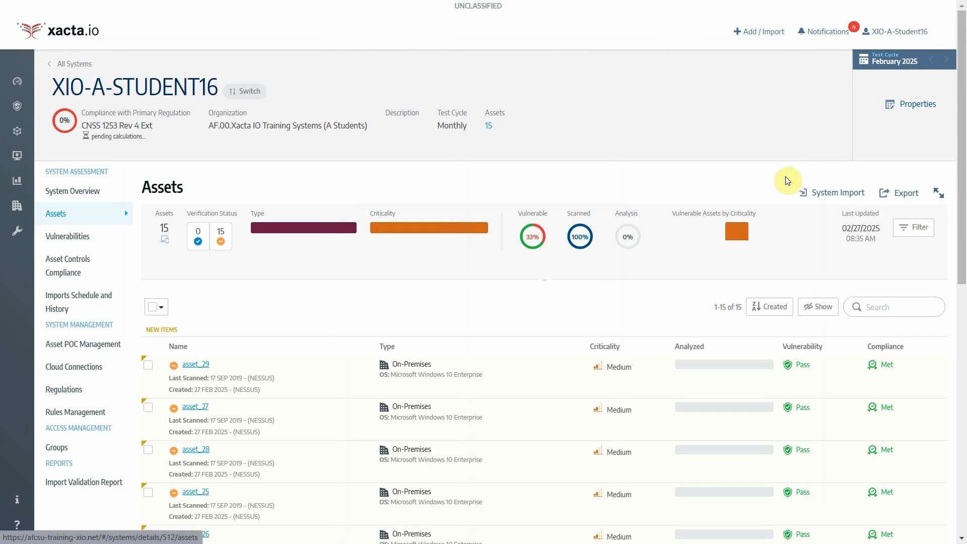
Begin an SCAP Compliance Checker (SCC) file import, noting XML among accepted formats, and browse for files
left_click(827, 200)
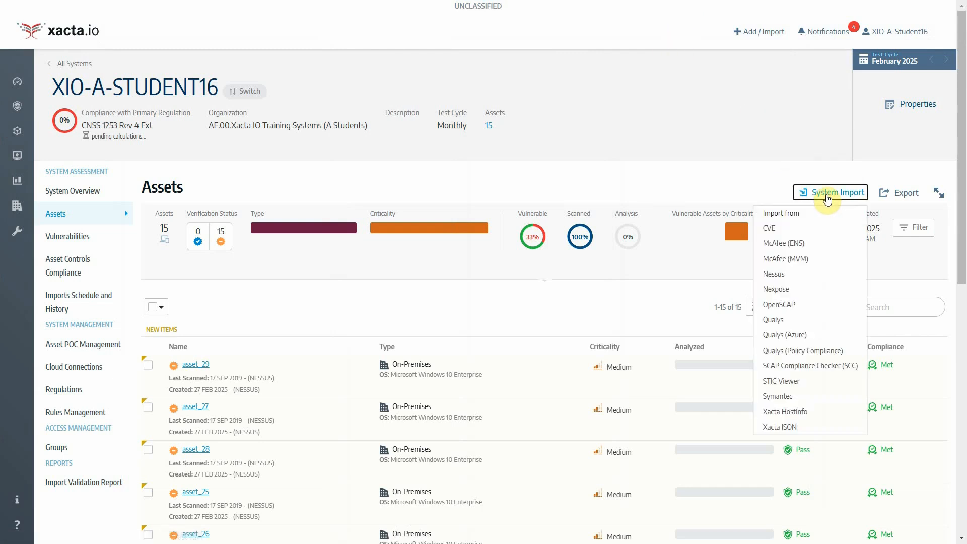
left_click(846, 370)
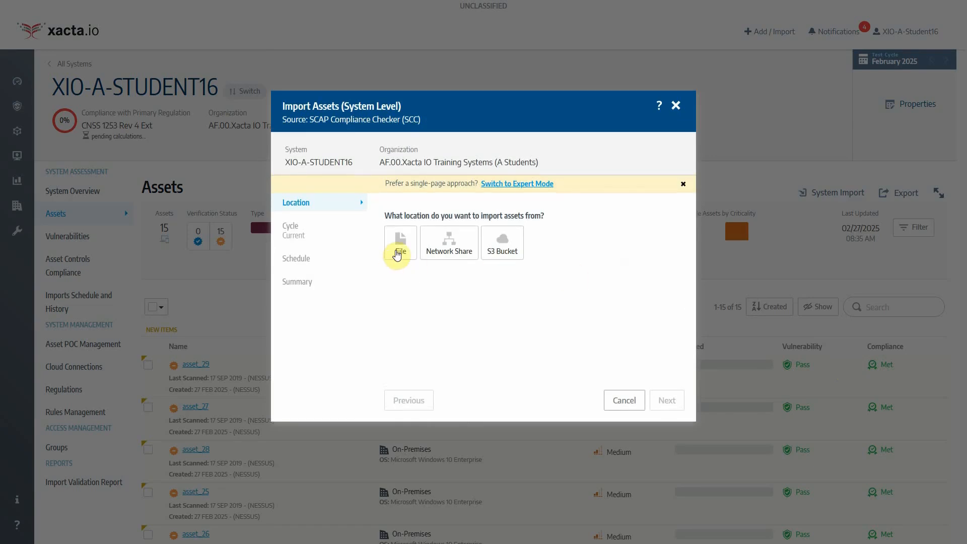
left_click(397, 254)
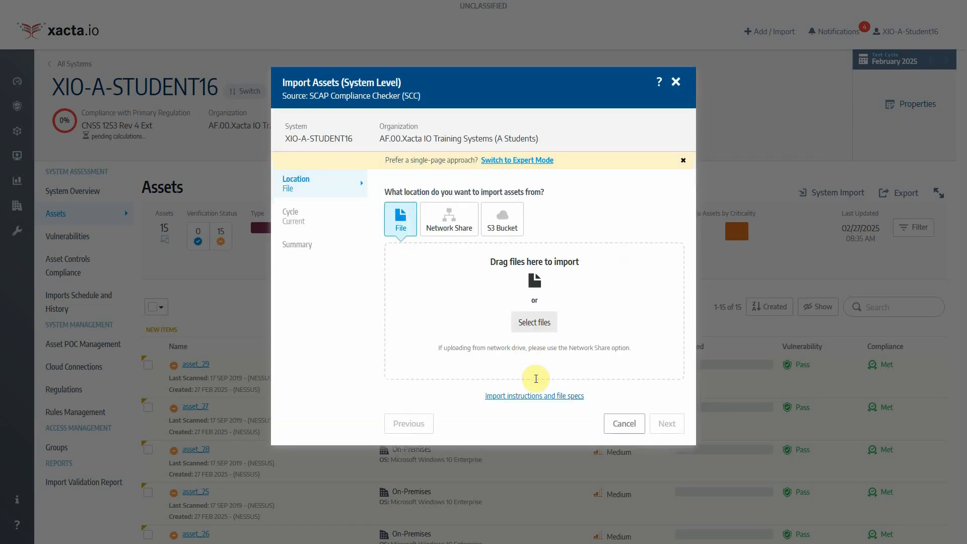
left_click(535, 396)
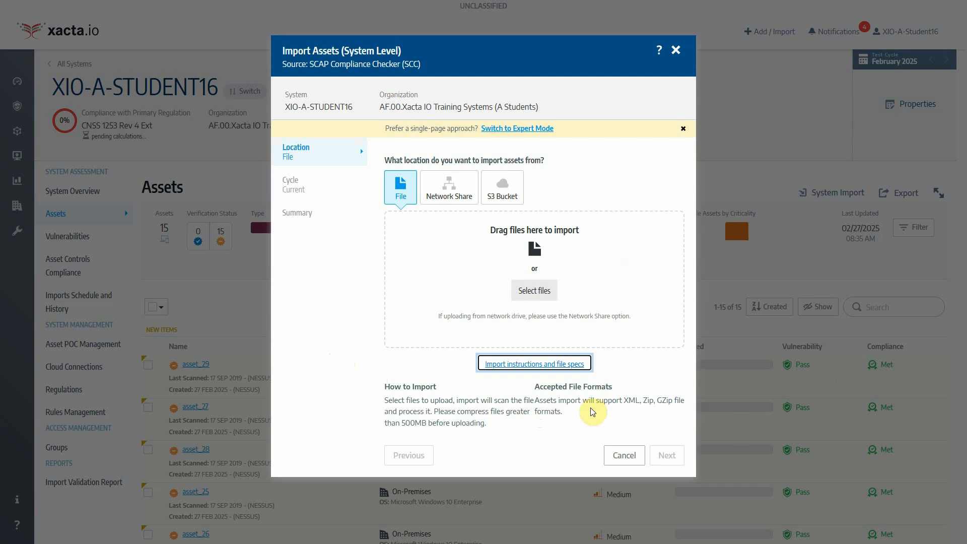
left_click_drag(625, 402, 641, 401)
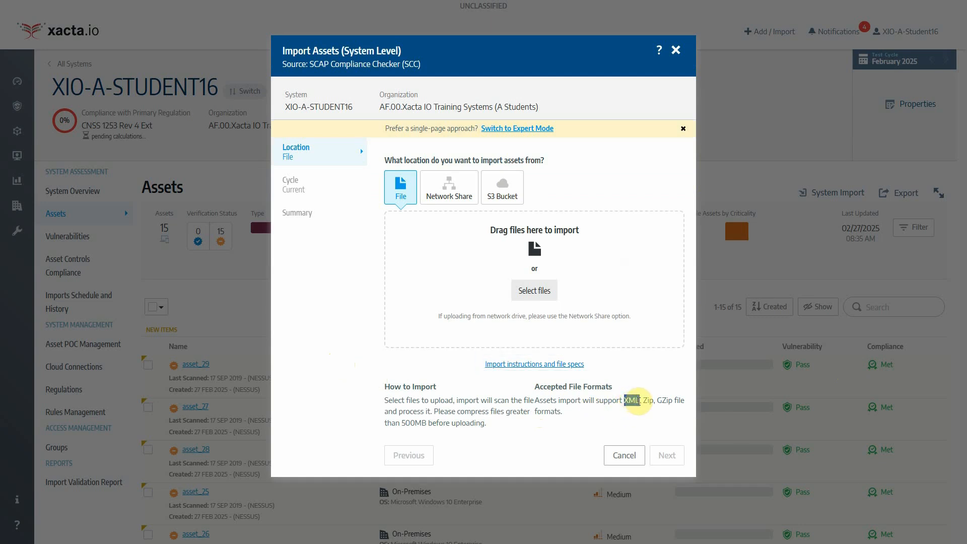
left_click(519, 408)
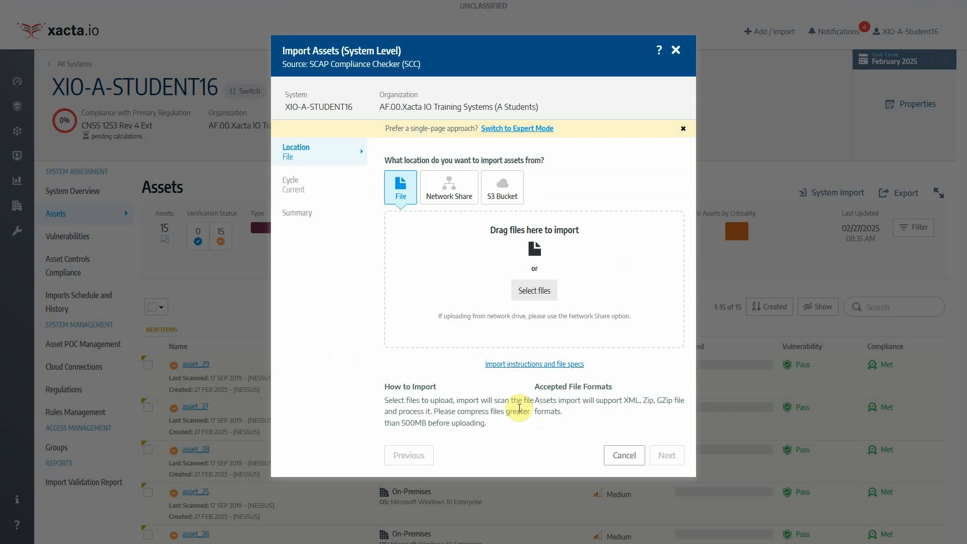
left_click(534, 290)
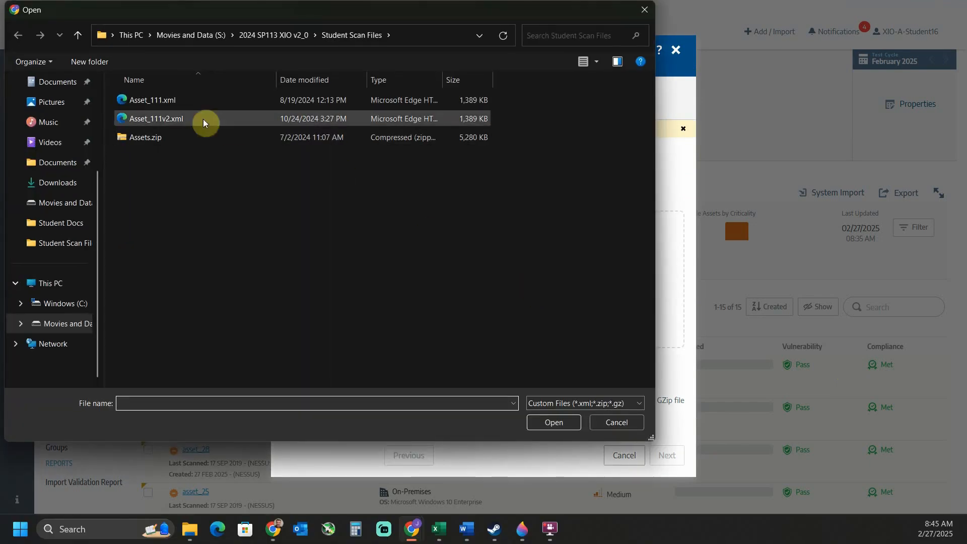
Attach Asset_111.xml and import it now into the current February 2025 cycle
left_click(160, 100)
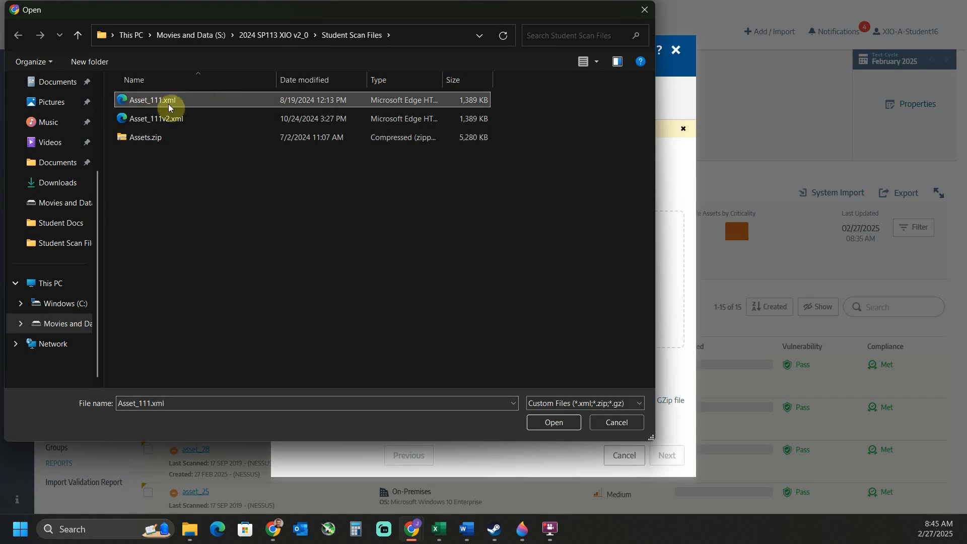
left_click(554, 424)
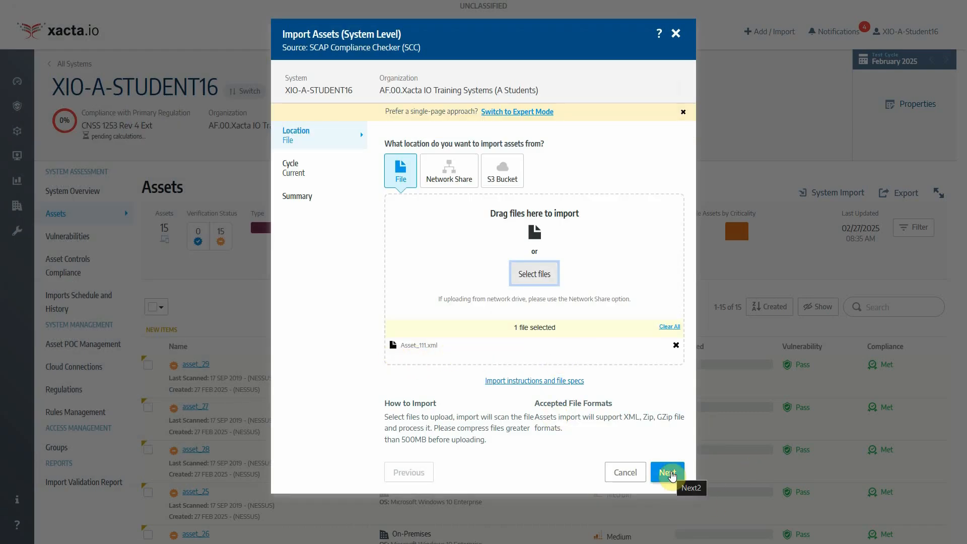
left_click(672, 474)
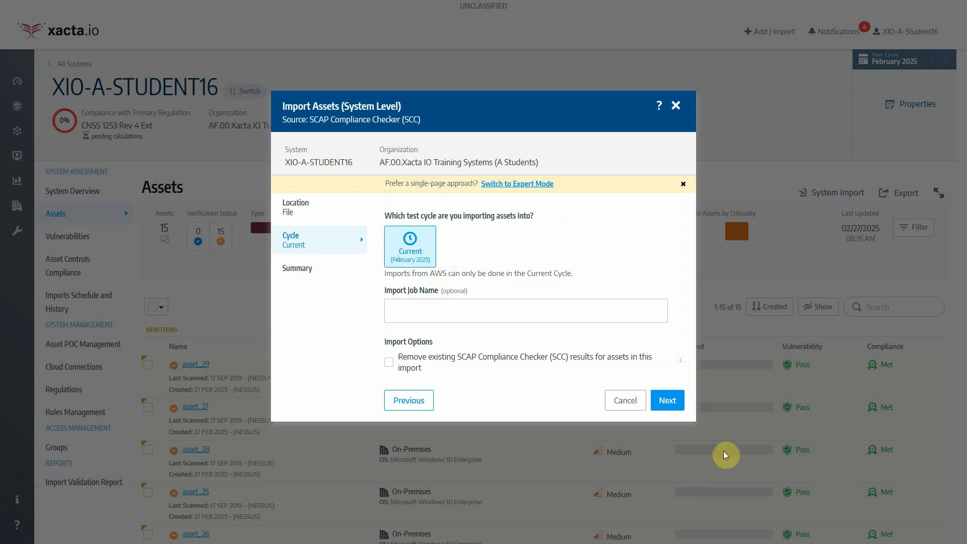
left_click(678, 406)
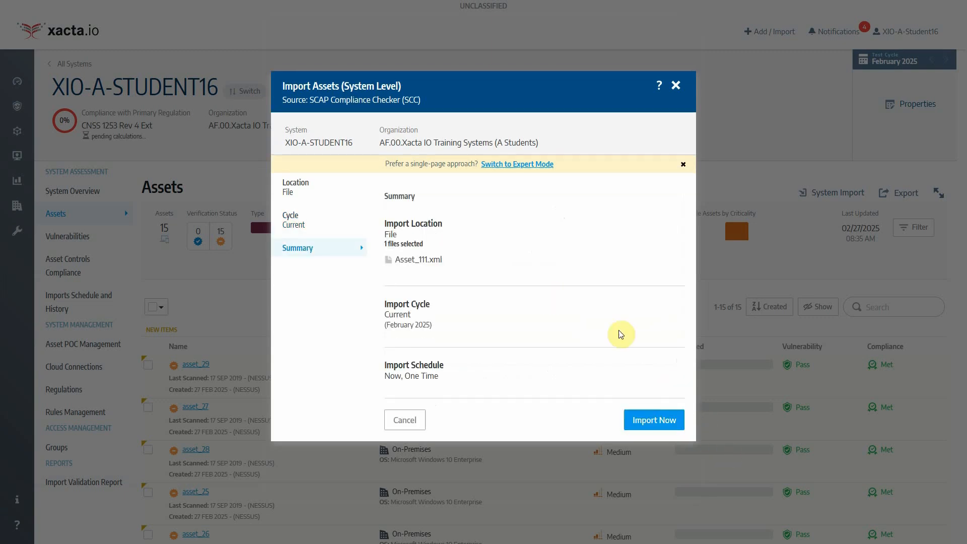
left_click(650, 426)
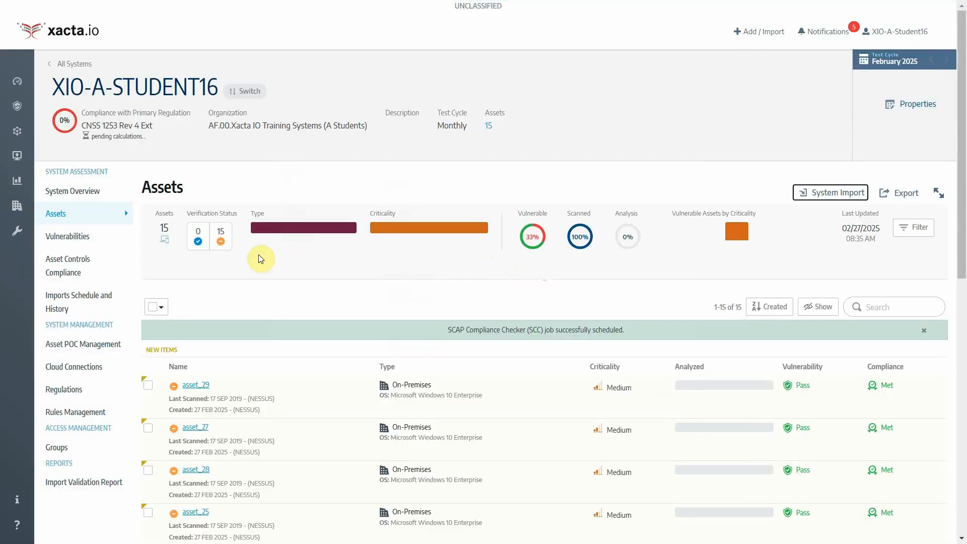
Compare the Scheduled and History import tabs to find the pending Asset_111.xml SCC job
left_click(64, 305)
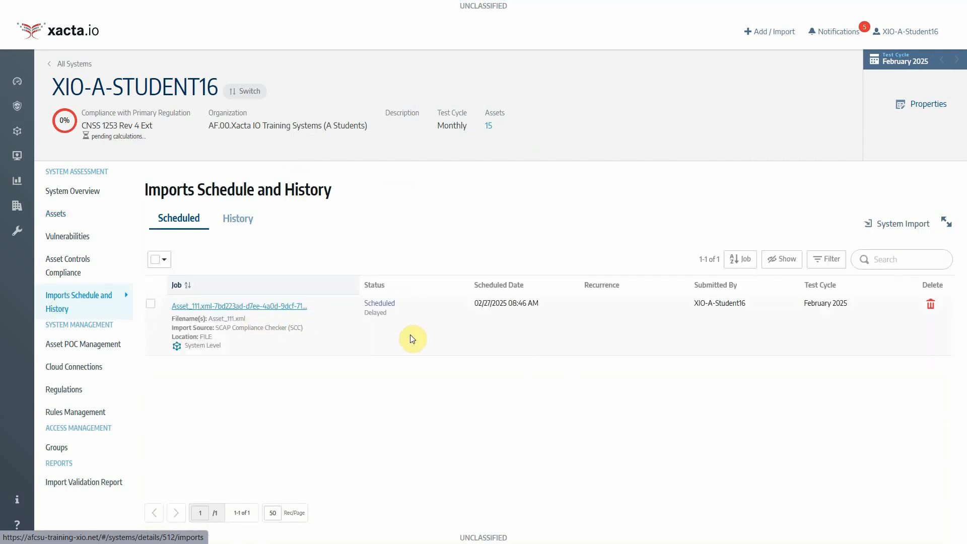
left_click(239, 221)
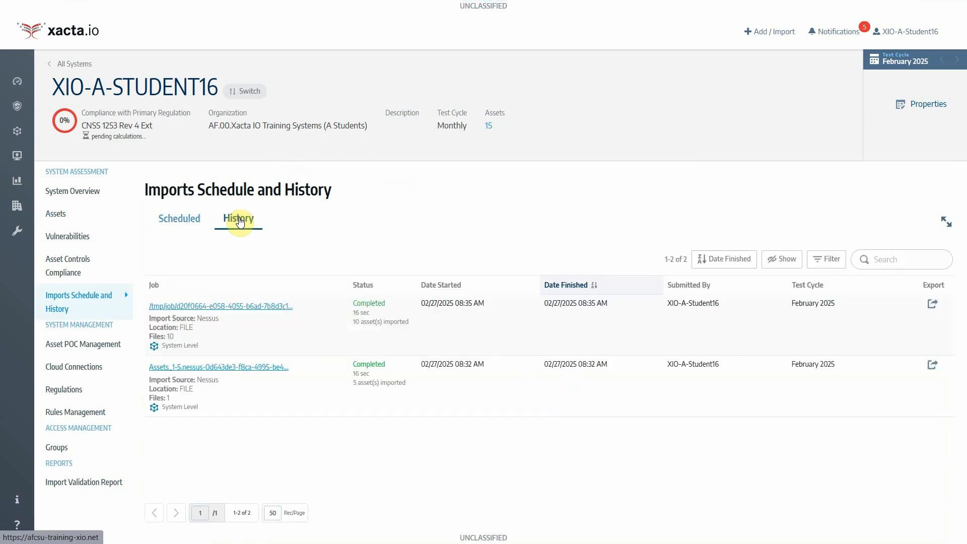
left_click(185, 228)
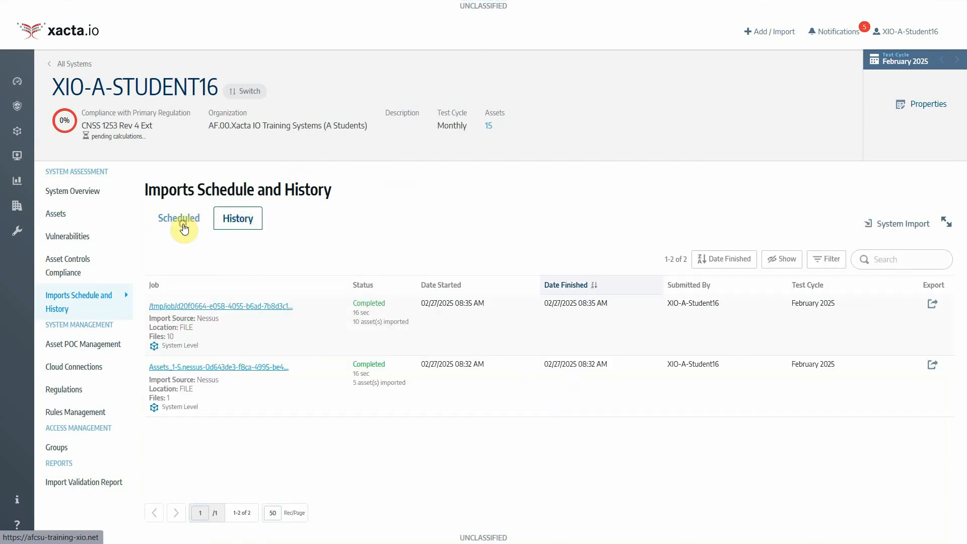
left_click(243, 232)
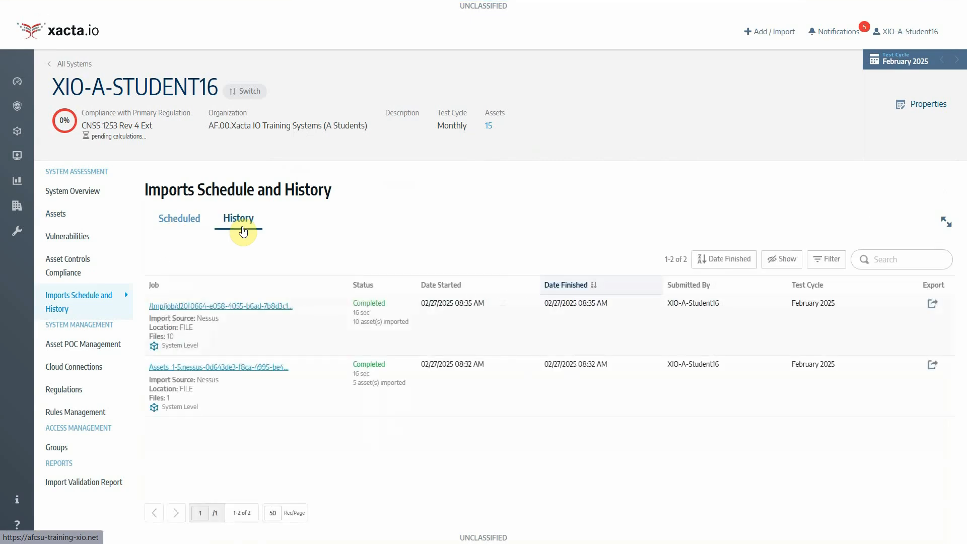
left_click(182, 227)
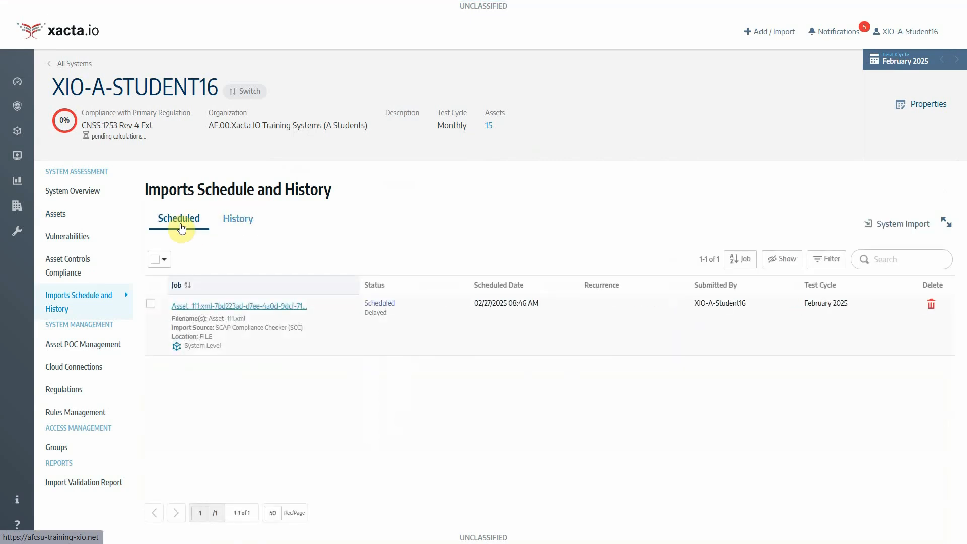
left_click(243, 224)
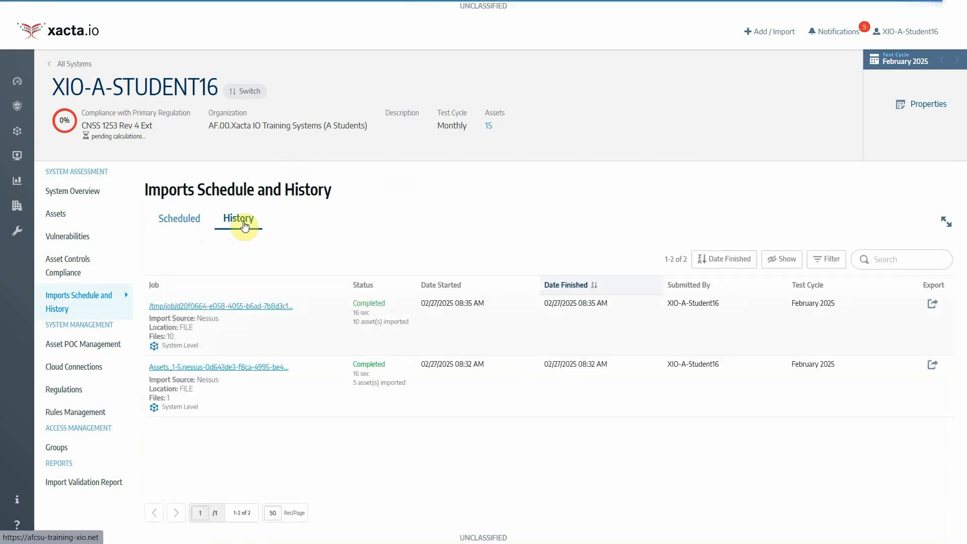
Recheck the SCC job until Asset_111.xml shows Completed in History, then return to Assets
left_click(172, 226)
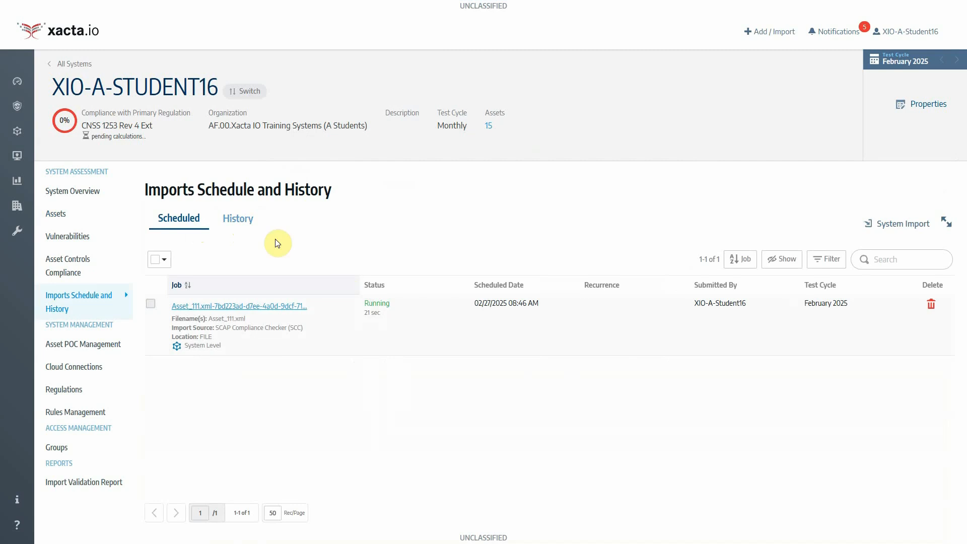
left_click(239, 227)
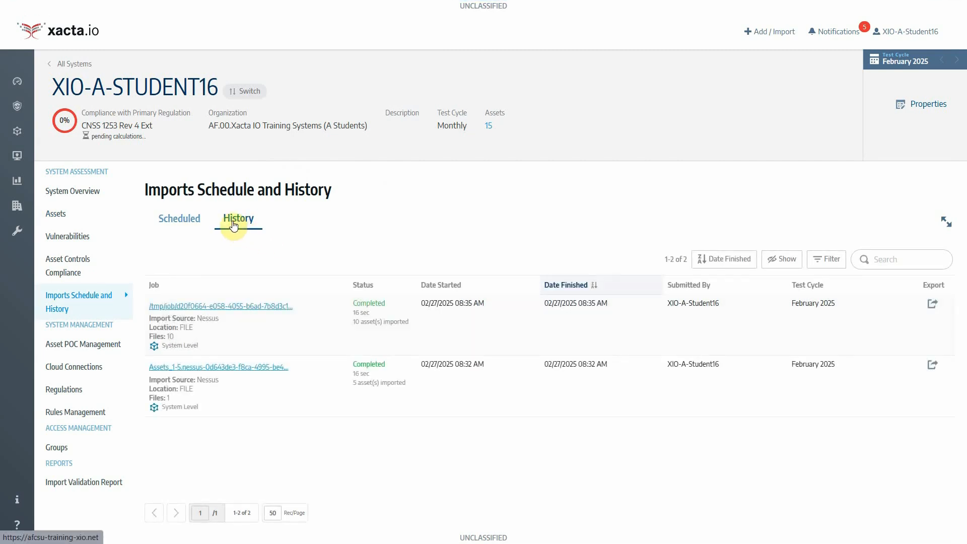
left_click(192, 224)
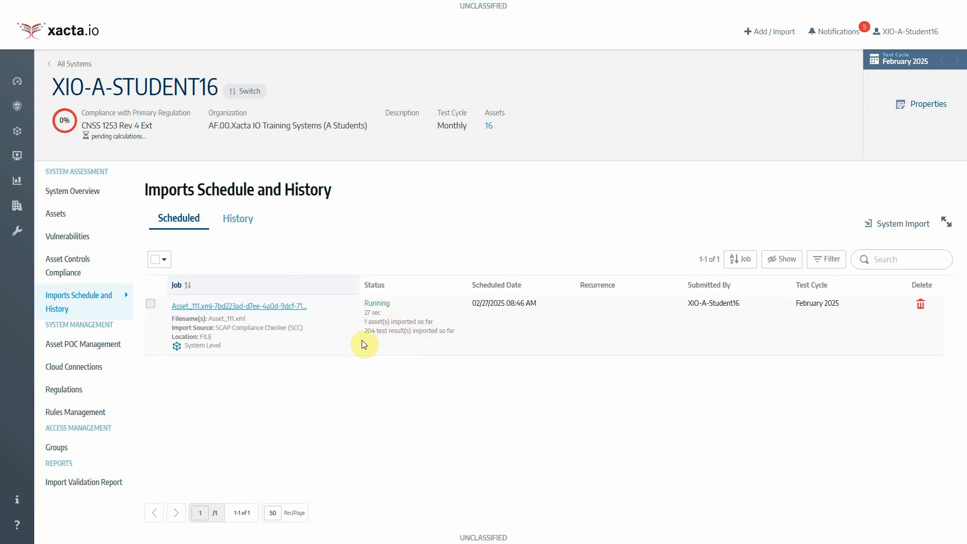
left_click(261, 233)
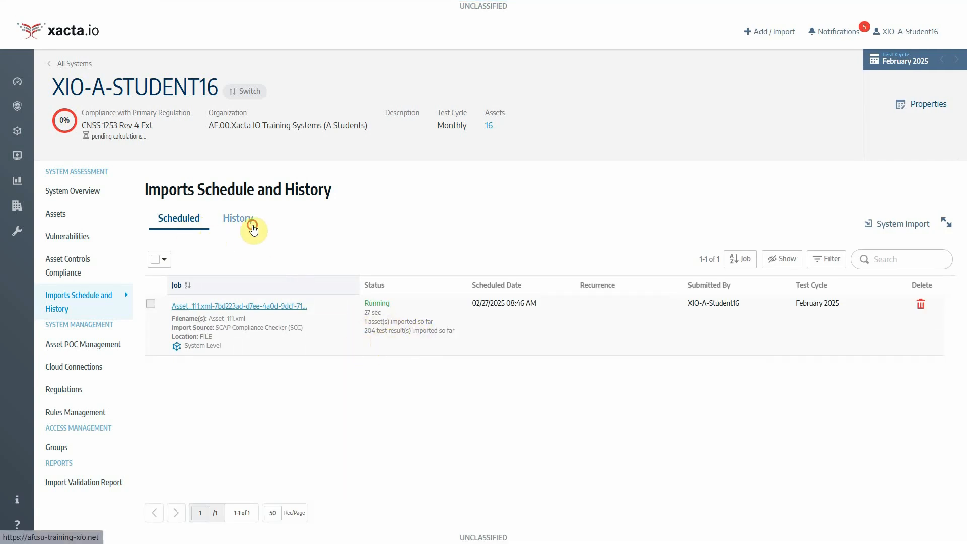
left_click(196, 231)
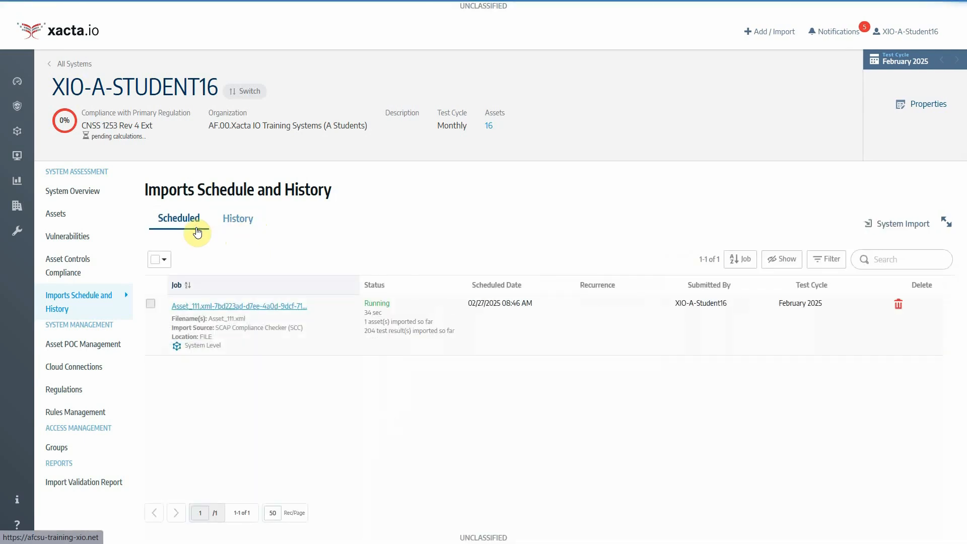
left_click(237, 218)
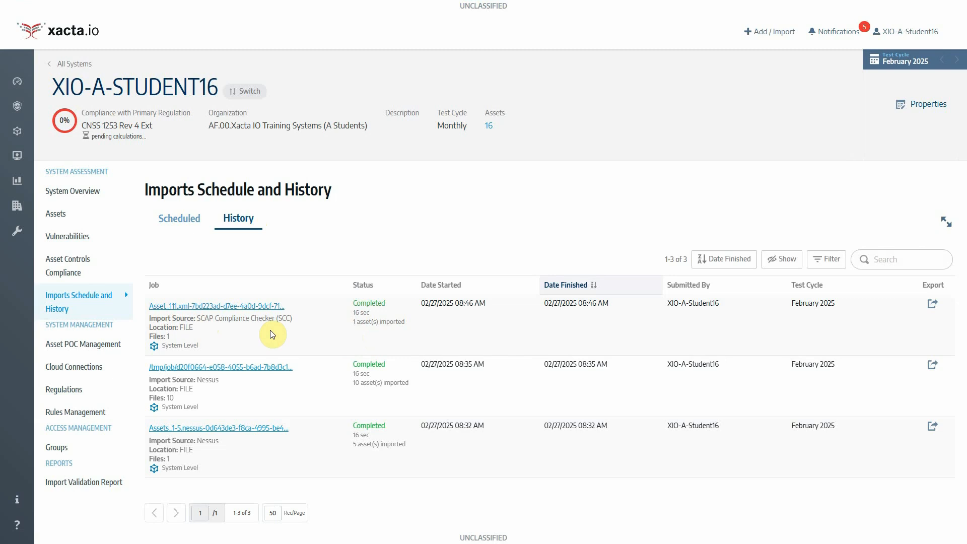
left_click(93, 225)
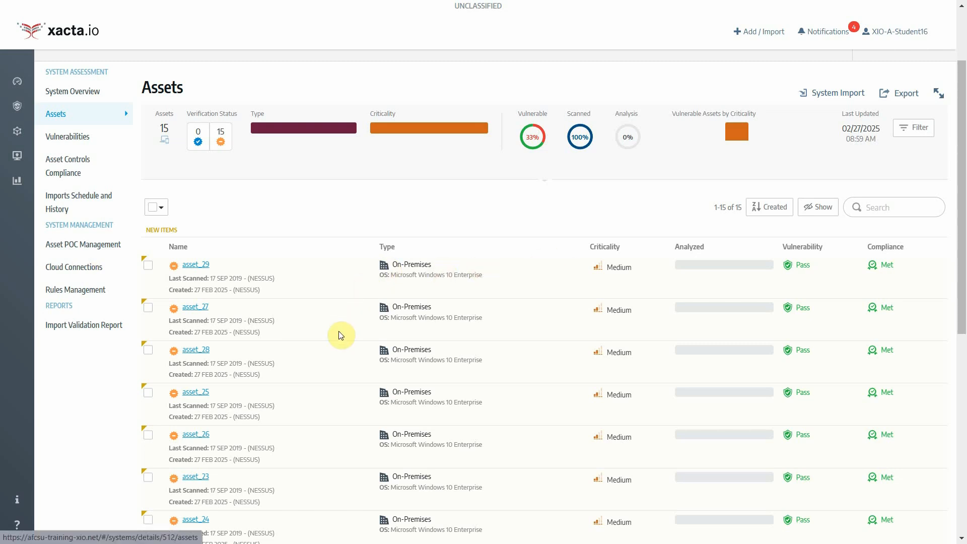
On the system's Assets list, start a System Import from STIG Viewer
scroll(341, 335, "up", 2)
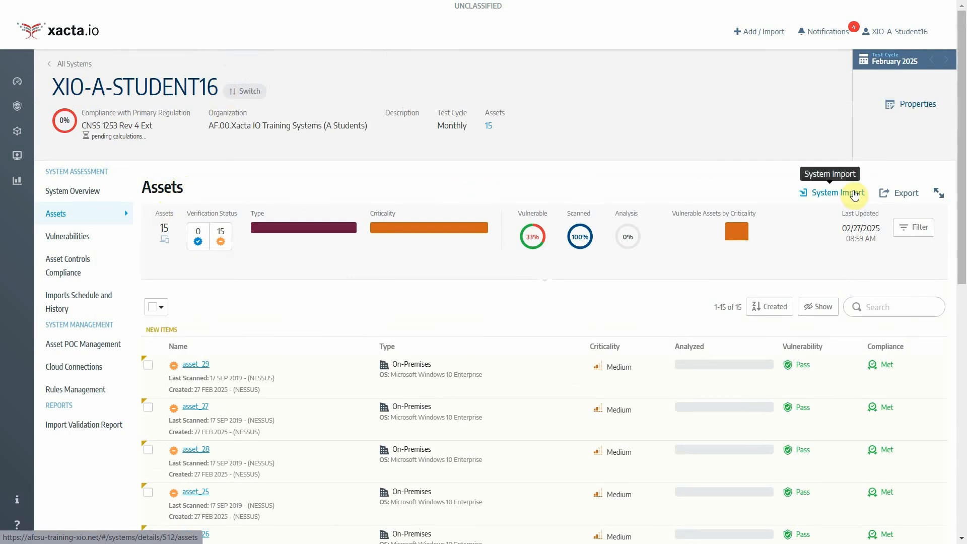
left_click(826, 195)
left_click(826, 198)
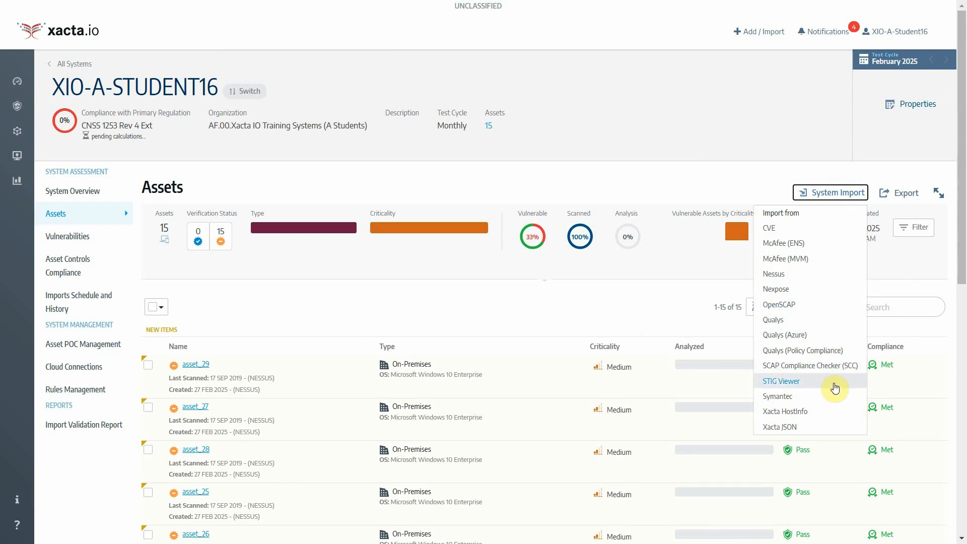
left_click(781, 382)
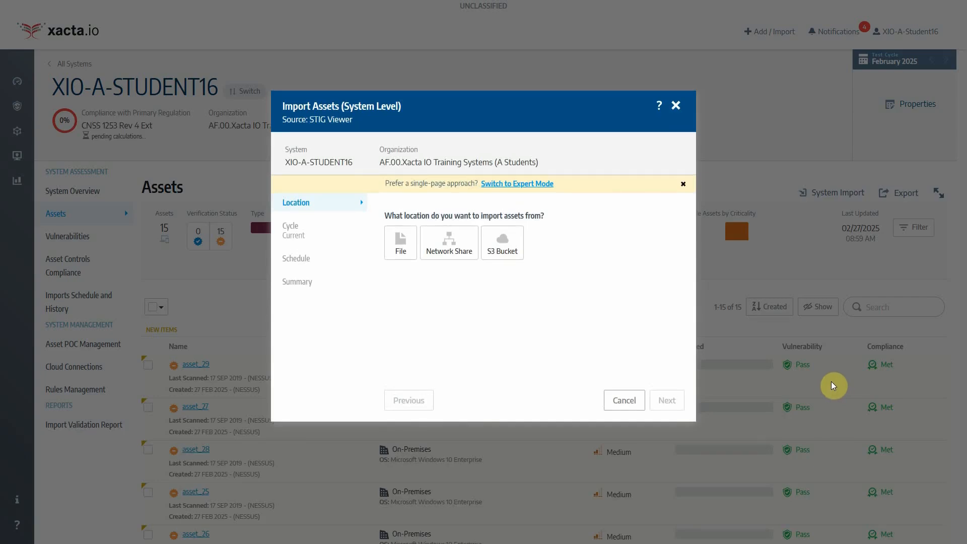
Set the STIG Viewer import to a local file, review the file specs, and browse for files
left_click(400, 244)
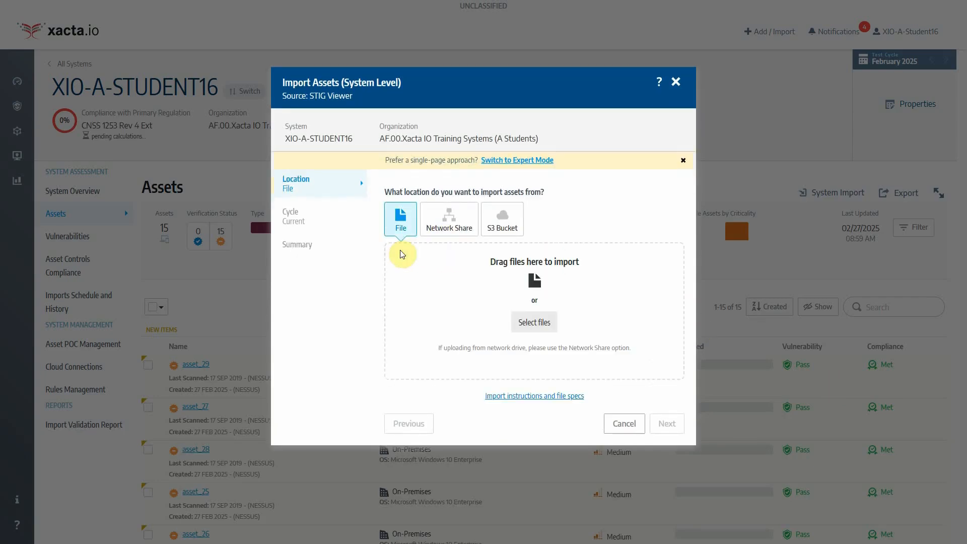
left_click(498, 398)
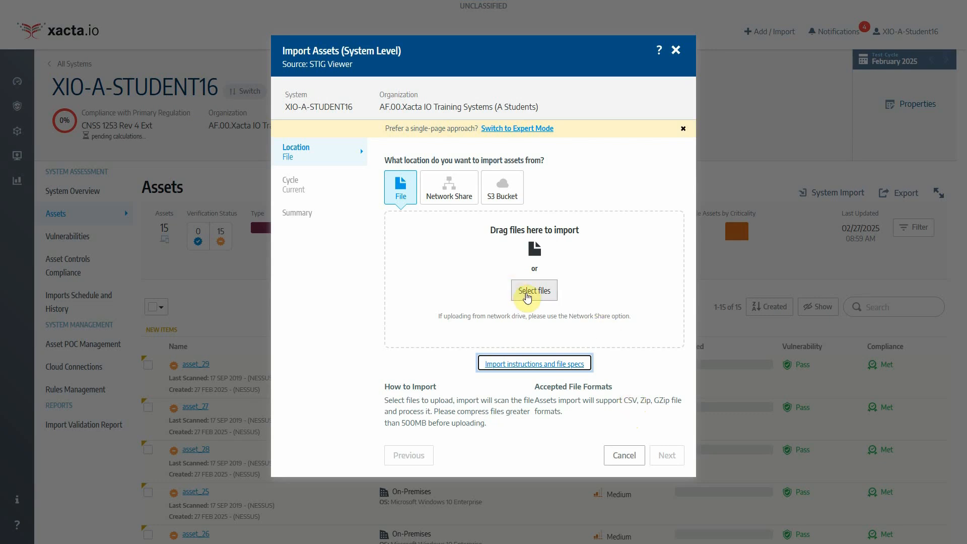
left_click(527, 297)
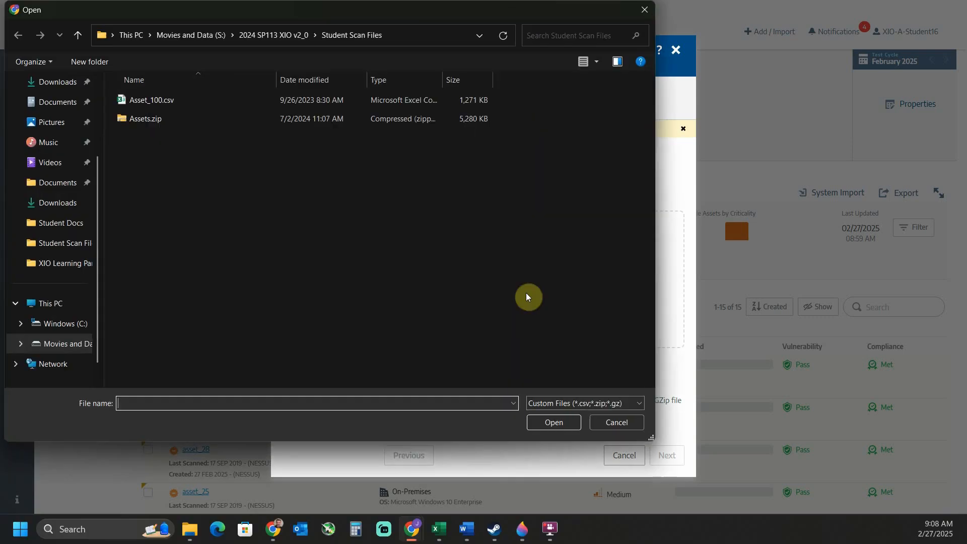
Attach Asset_100.csv from Student Scan Files to the STIG Viewer import
left_click(150, 105)
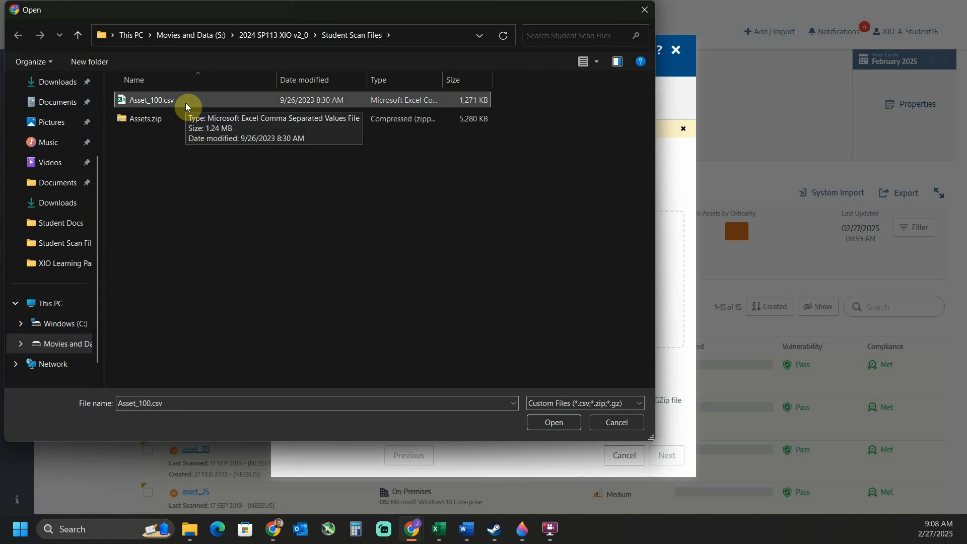
left_click(560, 424)
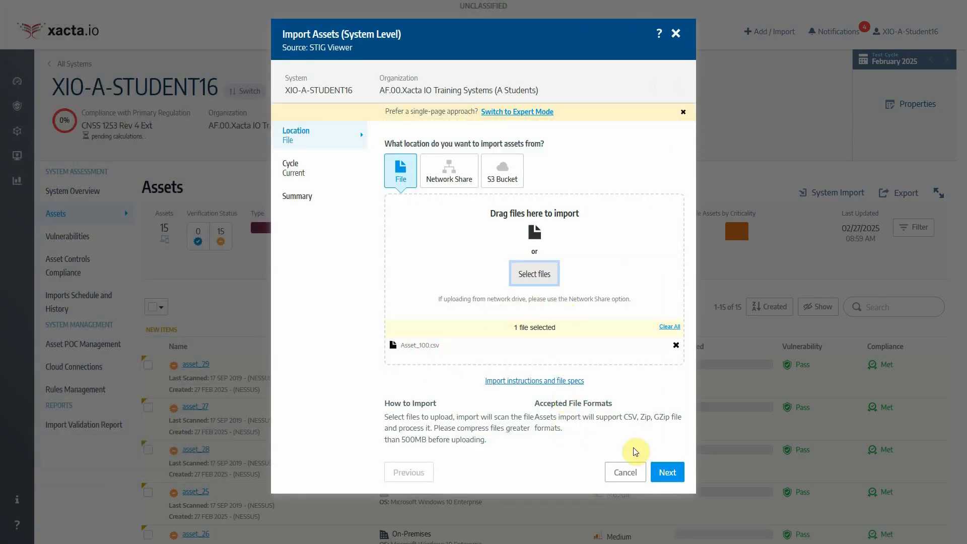
Import Asset_100.csv now into the February 2025 cycle and check the import schedule and history
left_click(668, 477)
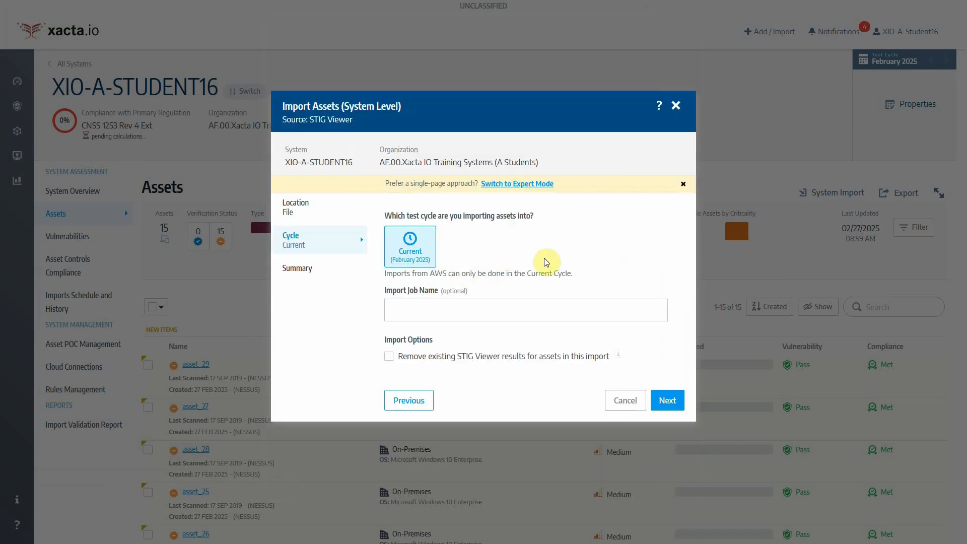
left_click(667, 400)
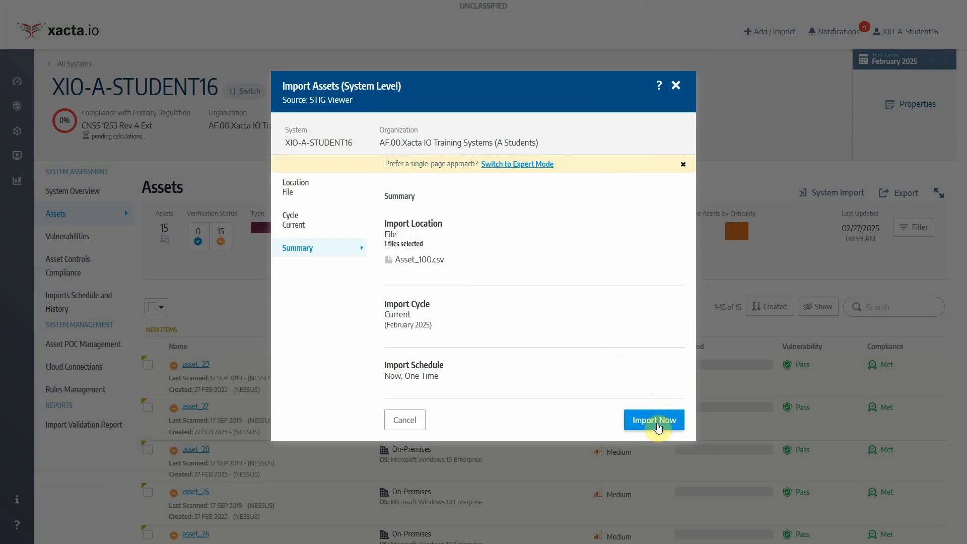
left_click(658, 424)
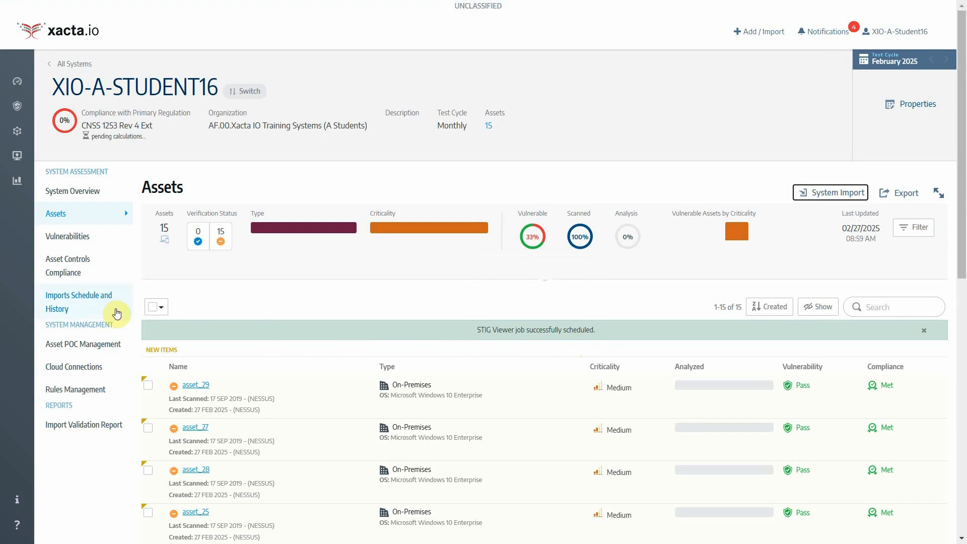
left_click(64, 308)
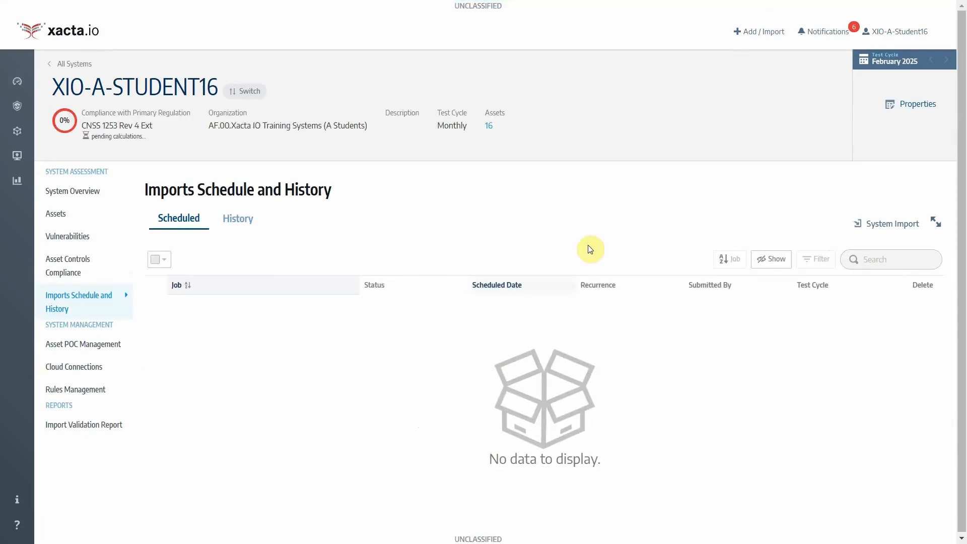
Review the import notifications, then return to the Assets list showing 16 assets with asset_100
left_click(827, 31)
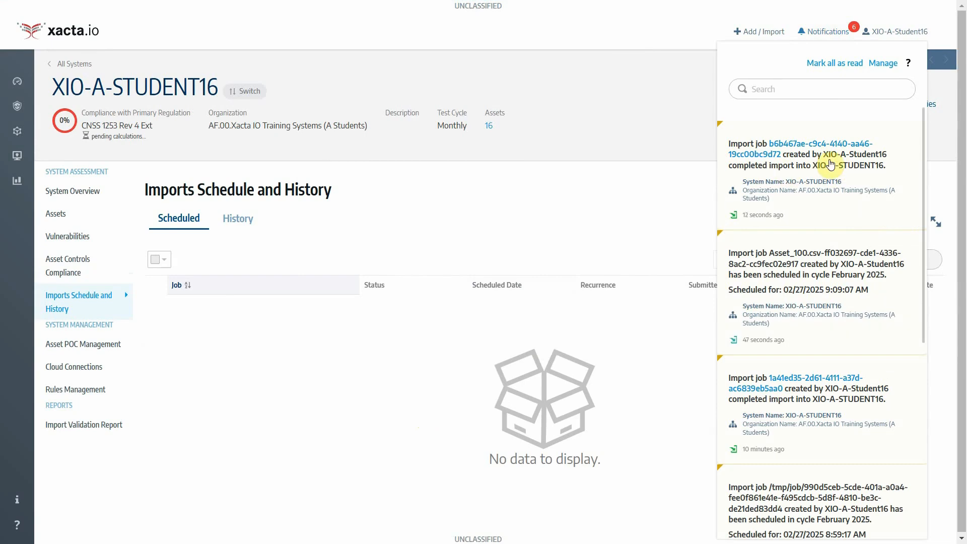
left_click(376, 224)
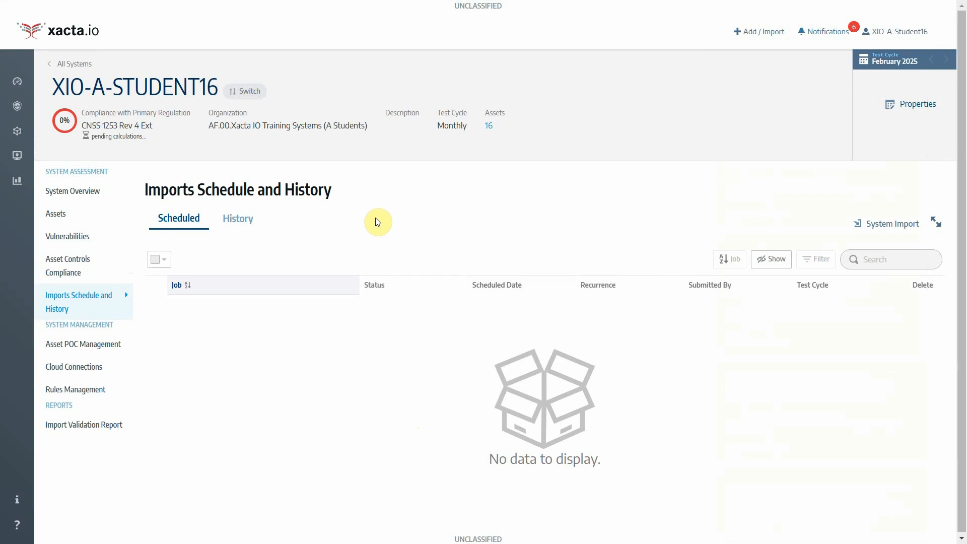
left_click(78, 219)
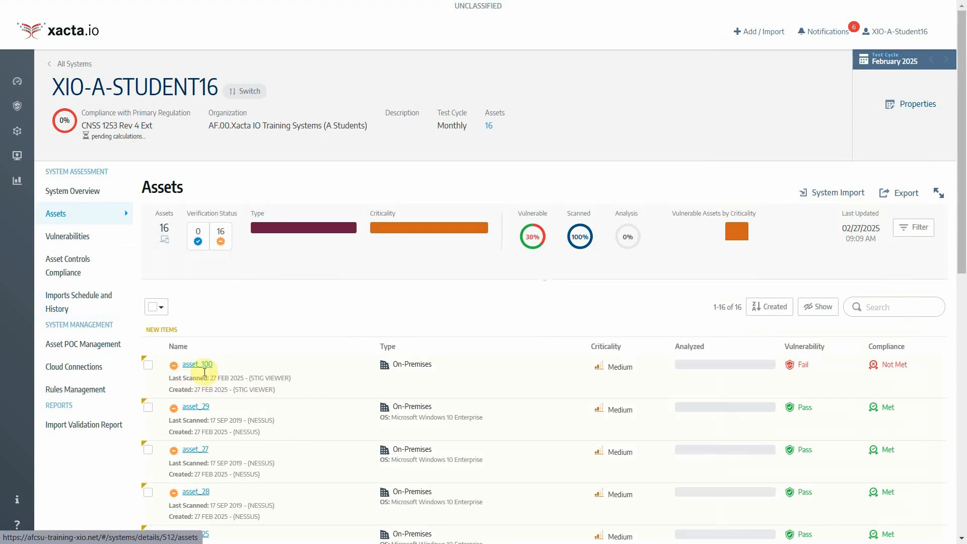
scroll(304, 368, "down", 1)
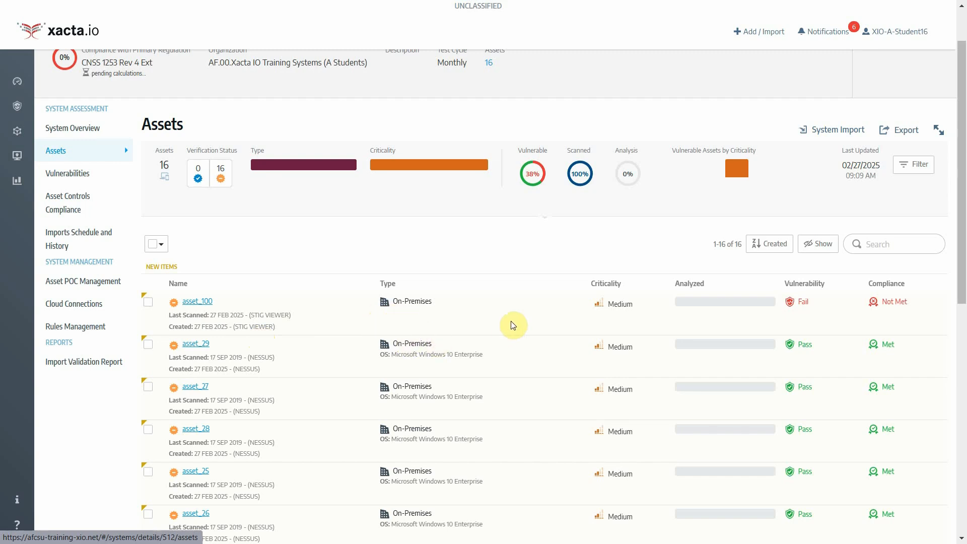
scroll(345, 391, "down", 8)
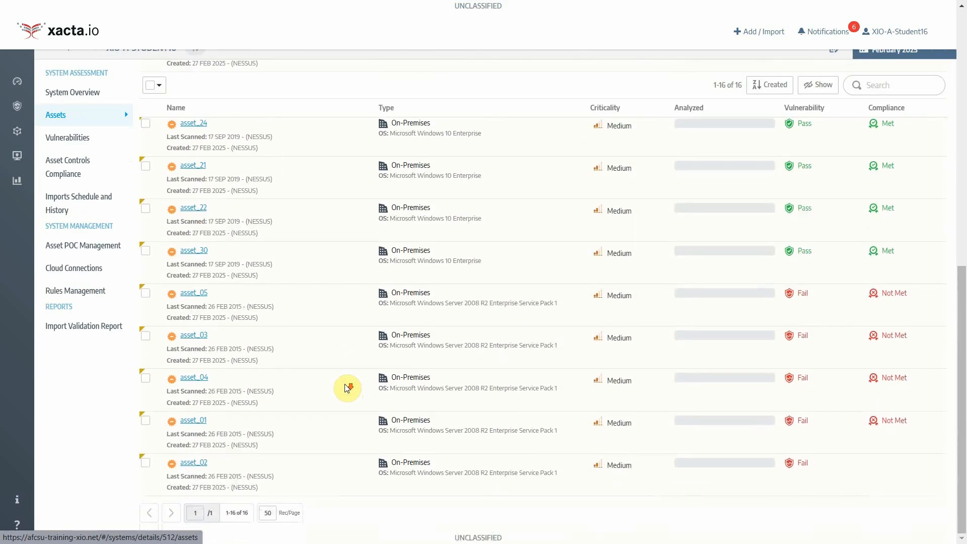
scroll(348, 389, "up", 5)
scroll(347, 388, "up", 3)
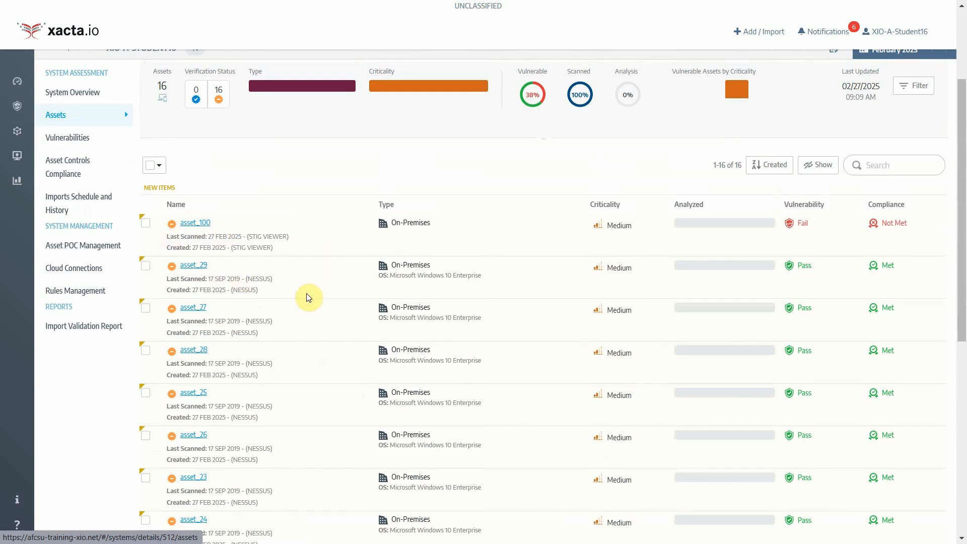
scroll(308, 297, "up", 3)
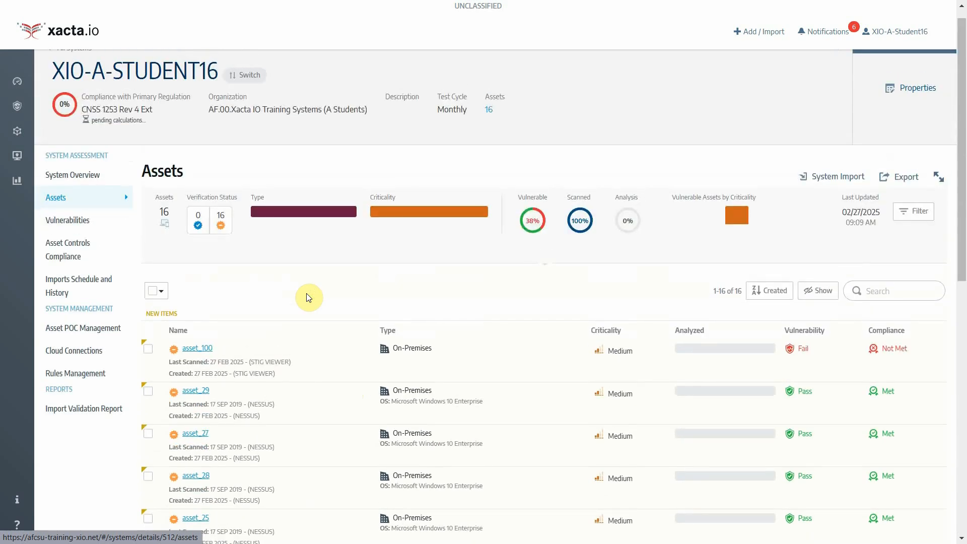